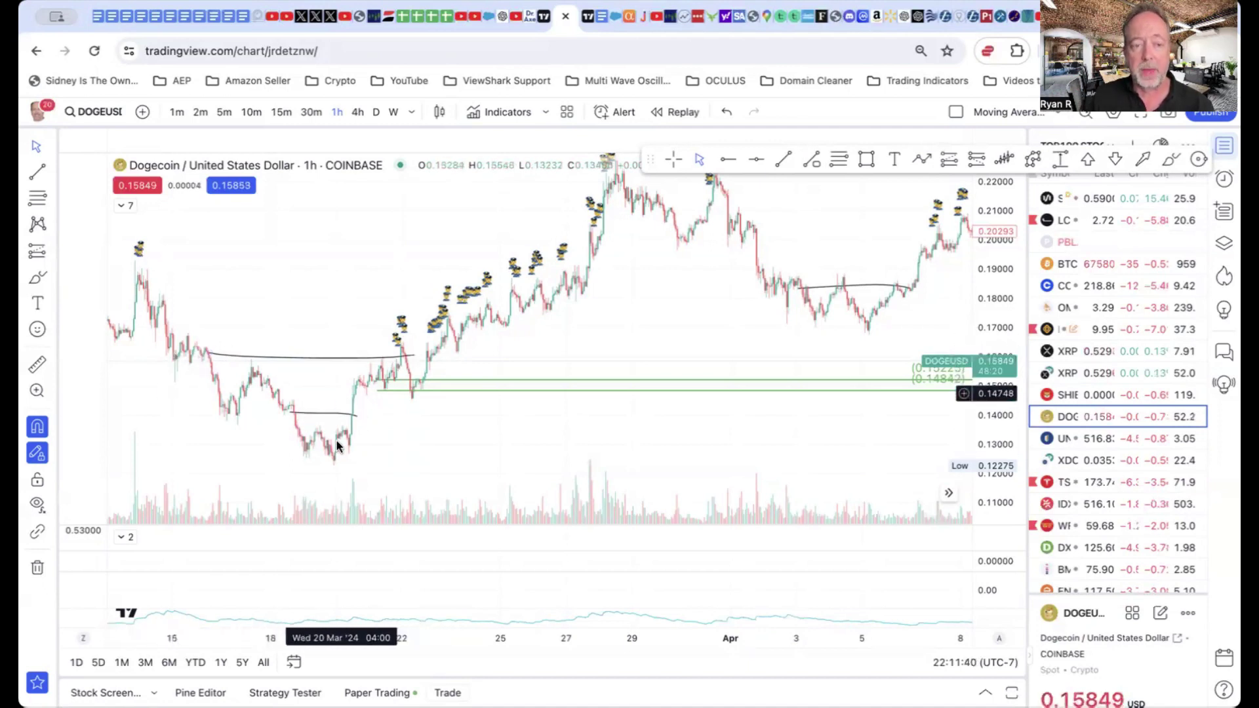
Review the DOGEUSD hourly price history from early March to late May 2024, comparing the drawn lines with the signal markers.
scroll(310, 365, left, 3)
scroll(310, 366, left, 10)
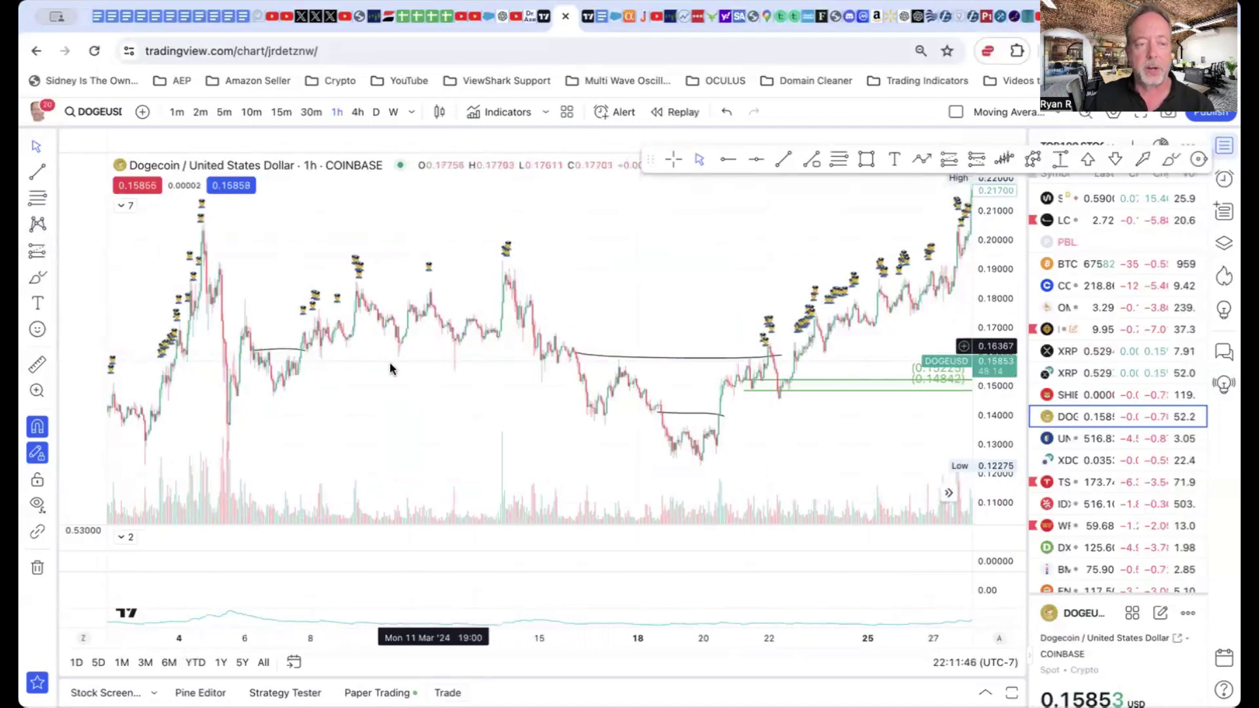
scroll(389, 364, left, 5)
scroll(584, 345, right, 20)
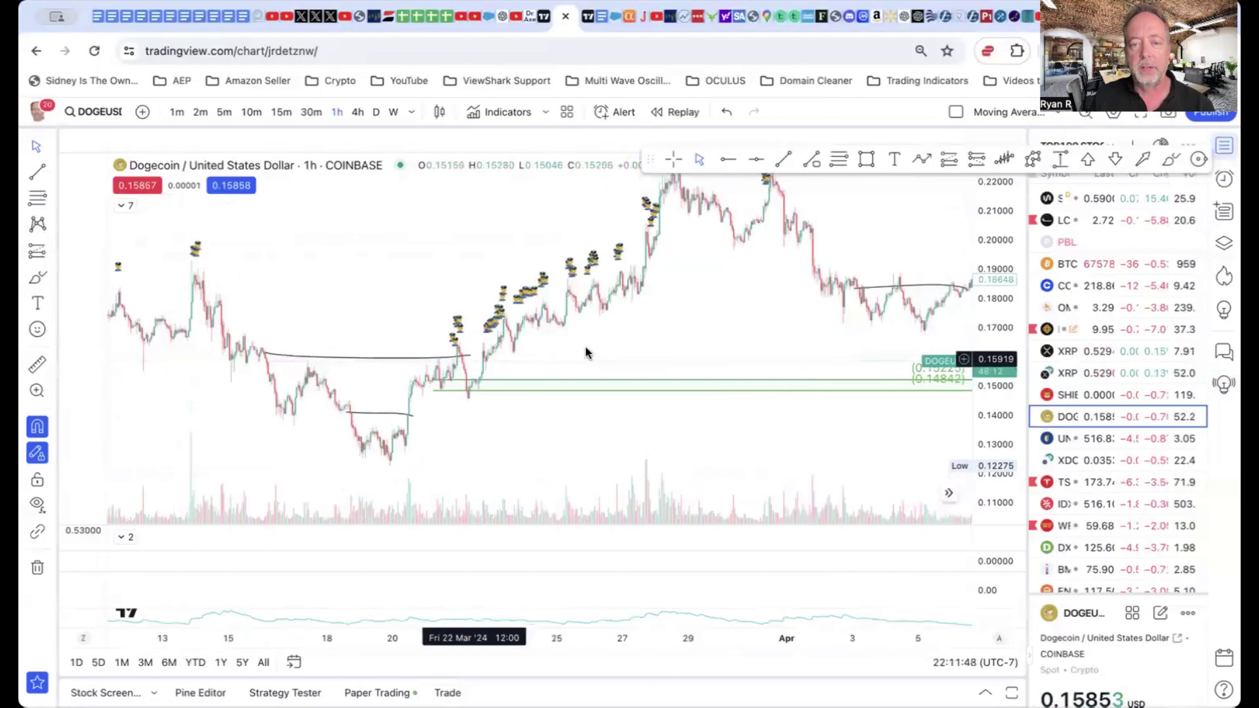
scroll(562, 401, right, 2)
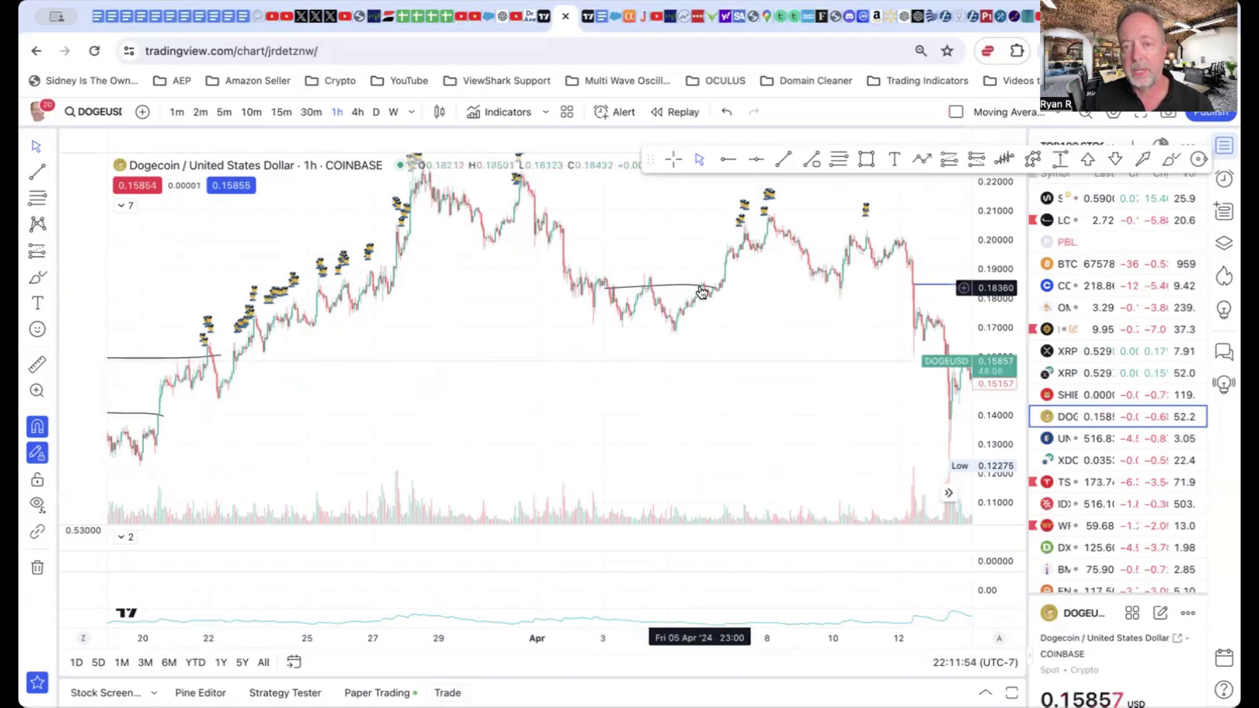
scroll(688, 325, right, 4)
scroll(688, 327, right, 20)
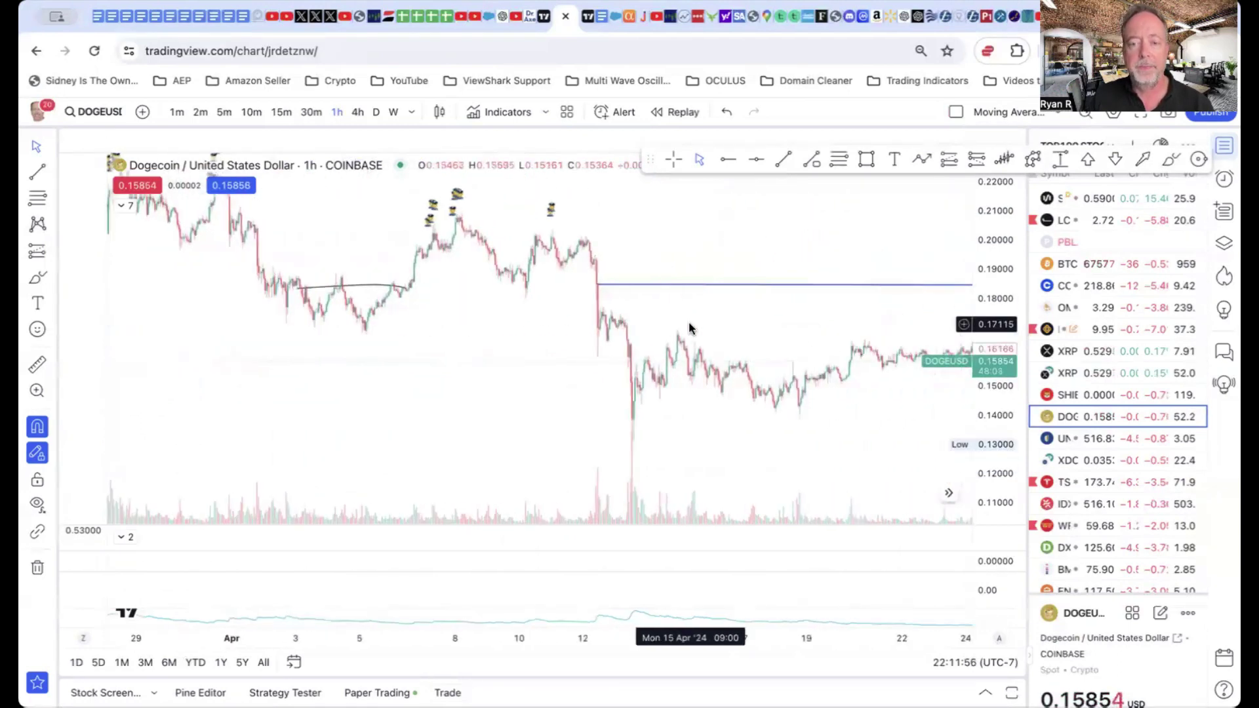
scroll(689, 328, right, 20)
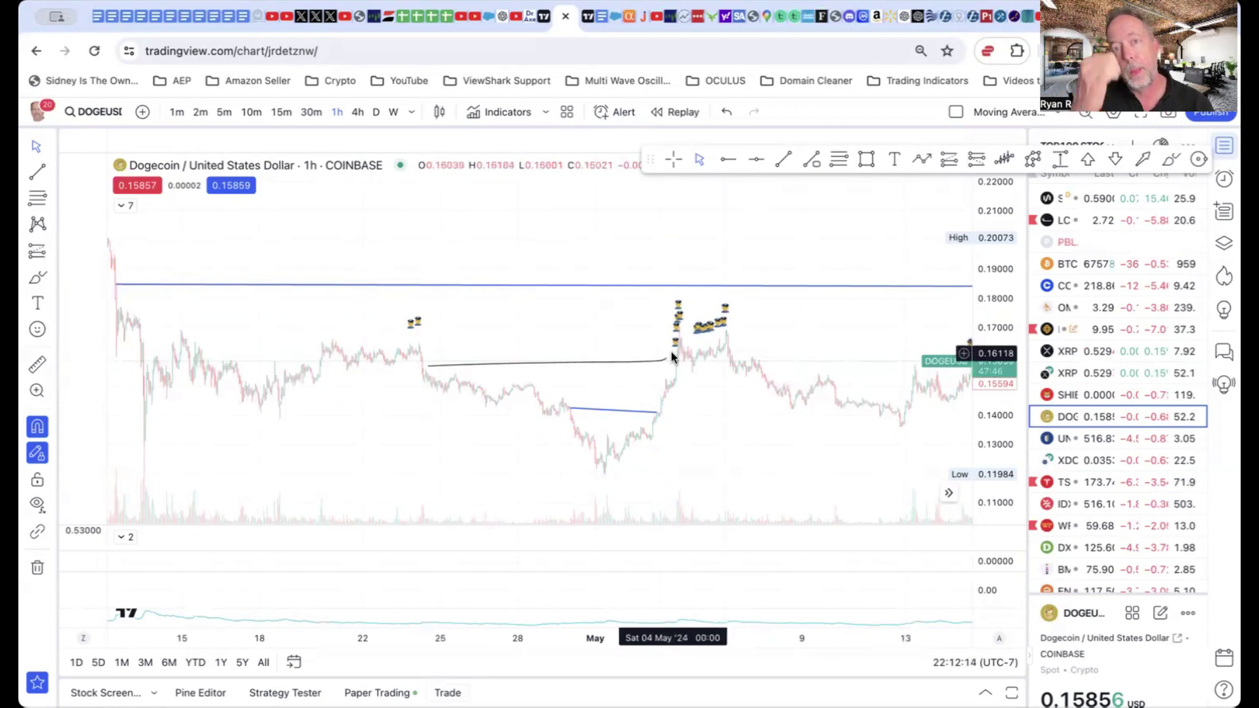
scroll(663, 363, down, 1)
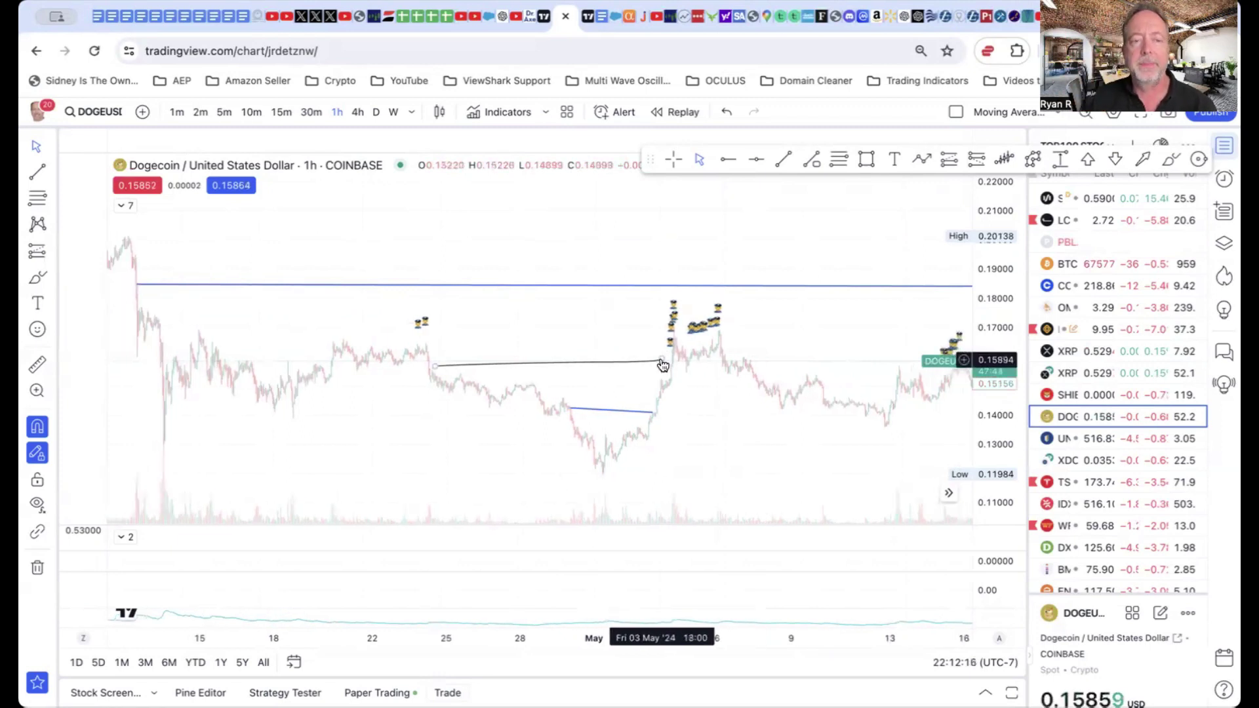
scroll(662, 364, down, 2)
scroll(355, 320, left, 3)
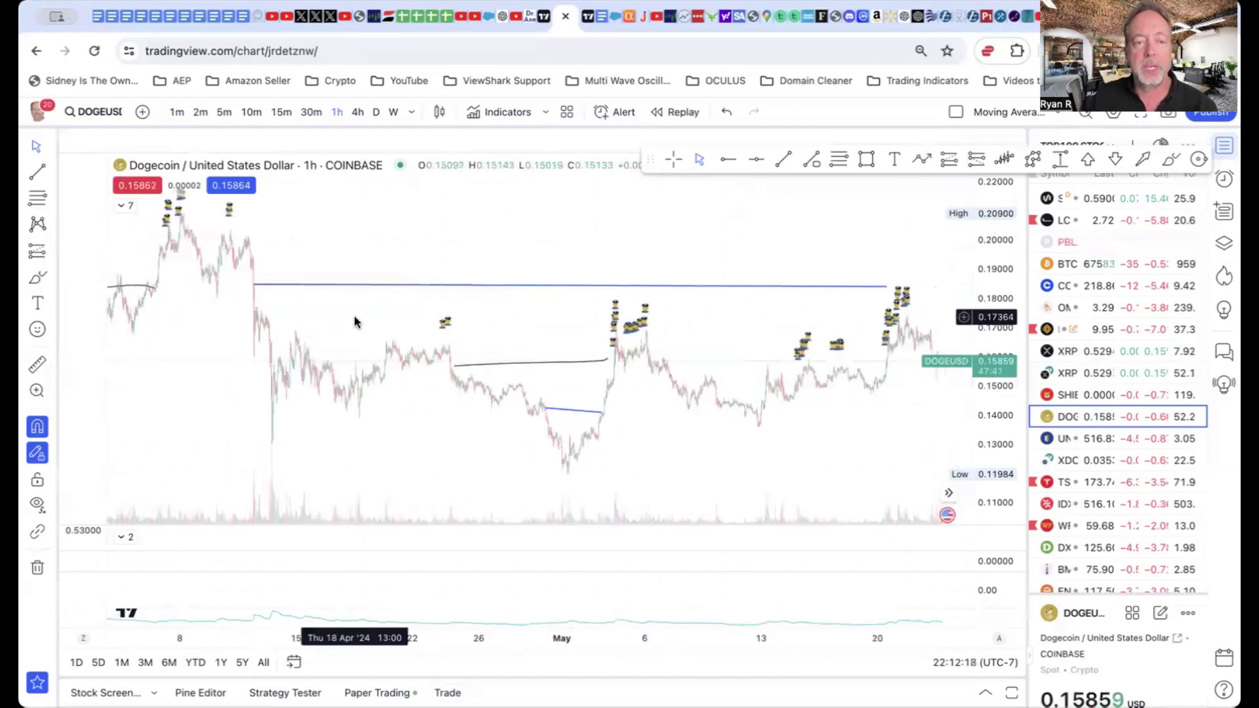
scroll(354, 321, down, 1)
scroll(354, 321, right, 1)
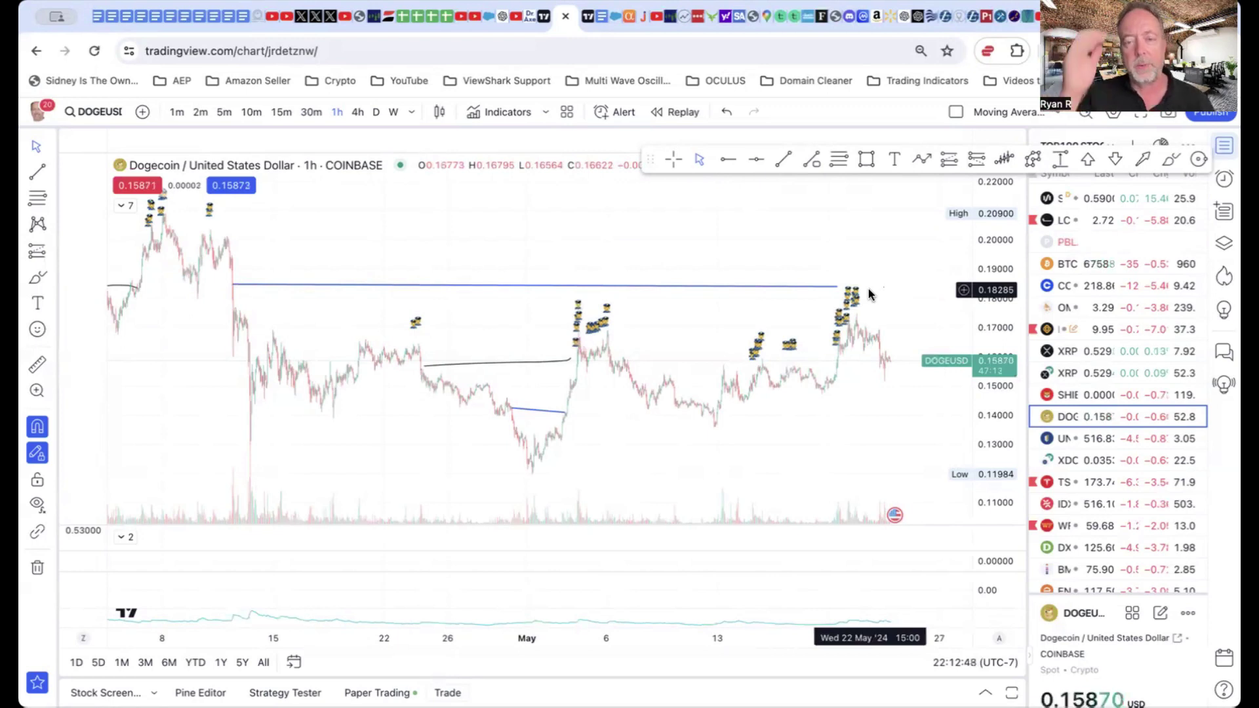
Examine the early May 2024 rally up close, including its signal markers and the black and blue lines drawn before it.
mouse_move(988, 256)
mouse_down()
mouse_move(989, 217)
mouse_move(981, 242)
mouse_up()
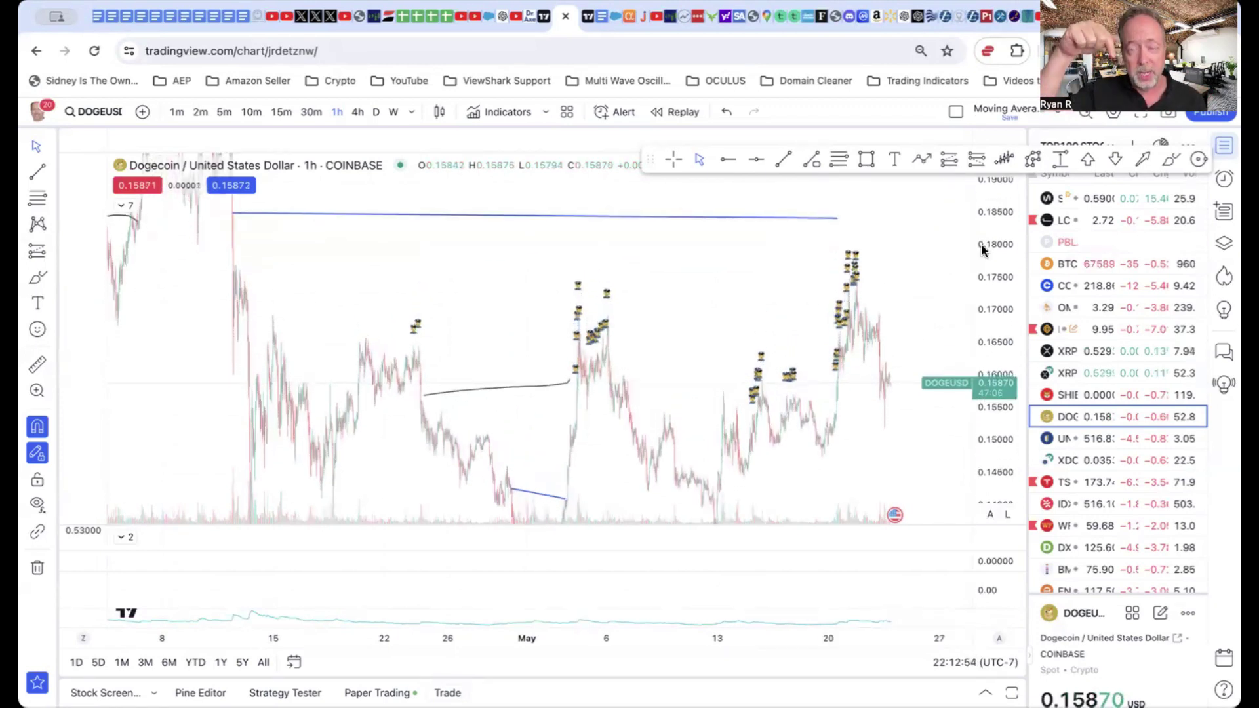
drag(981, 247, 981, 249)
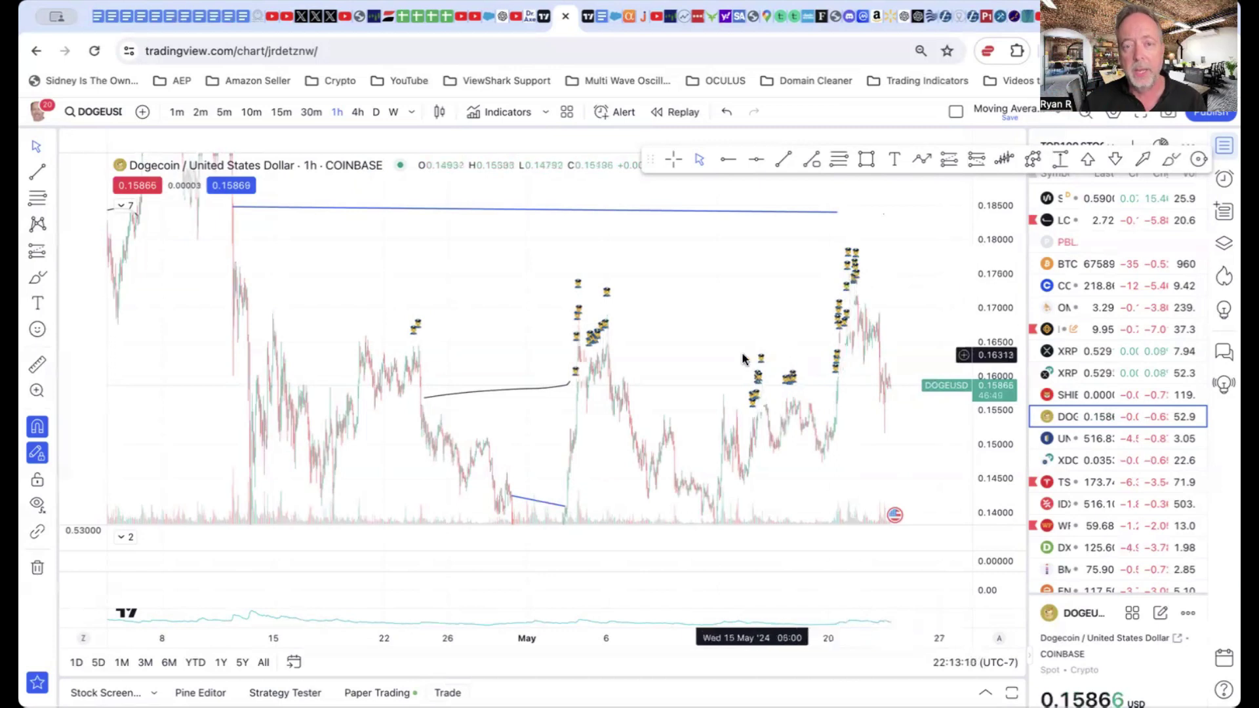
scroll(742, 359, up, 2)
scroll(741, 360, up, 4)
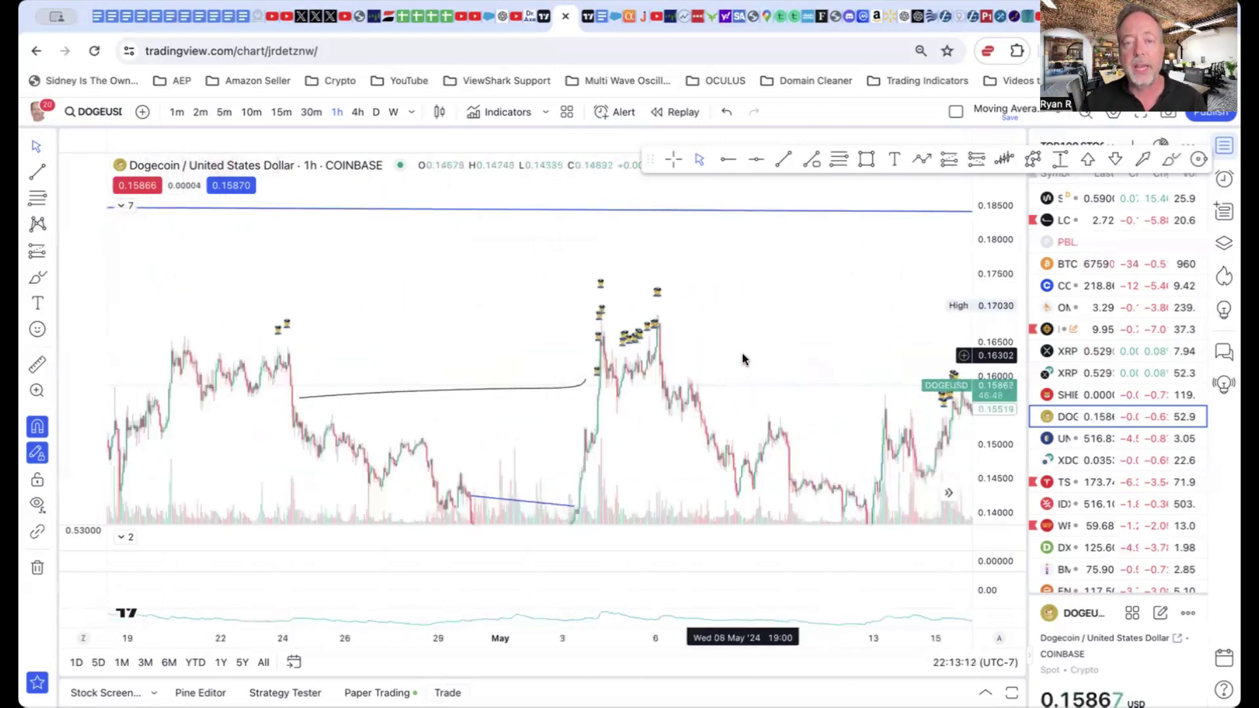
scroll(742, 360, up, 3)
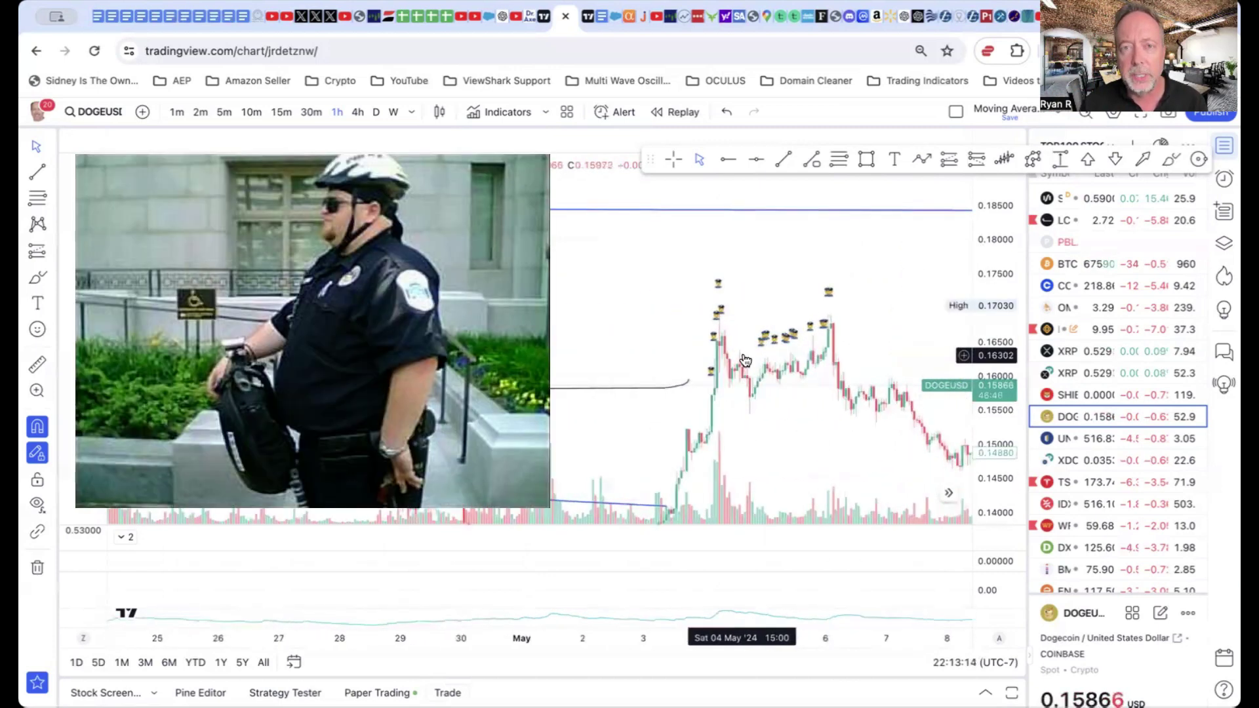
scroll(745, 360, up, 2)
drag(627, 308, 567, 216)
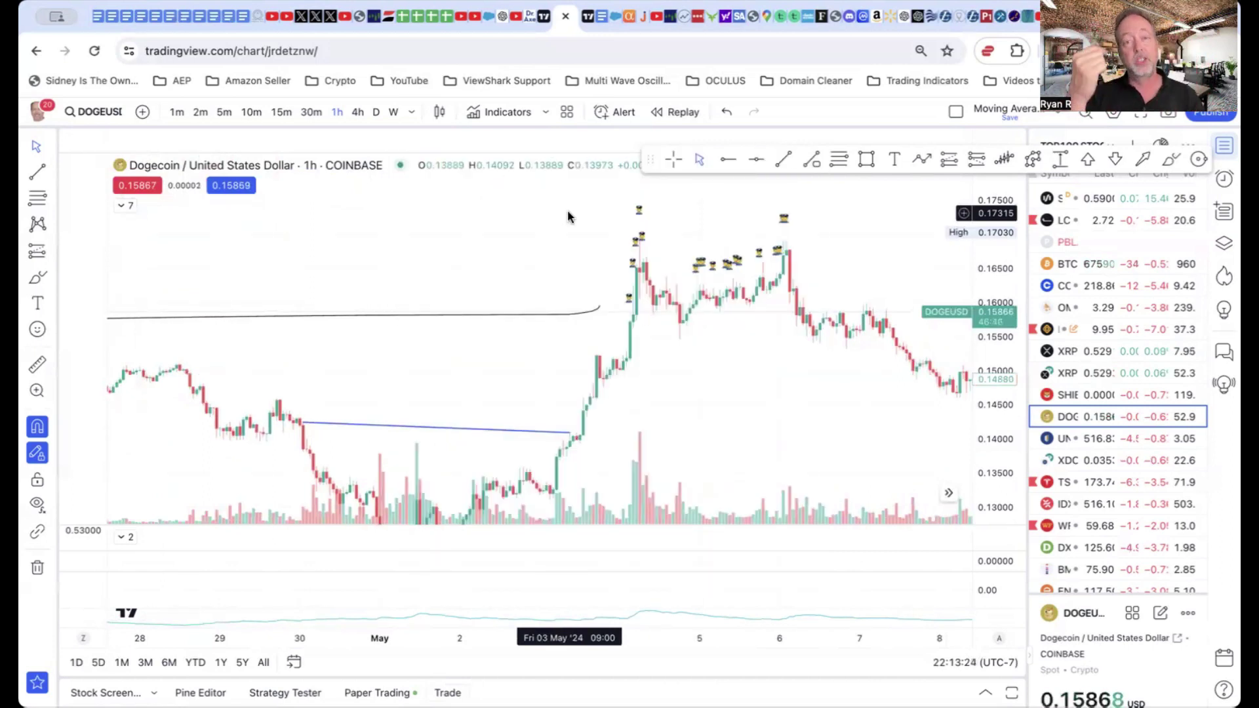
Trace the price action back through April to the late March 2024 uptrend and examine its signal markers.
scroll(568, 211, down, 5)
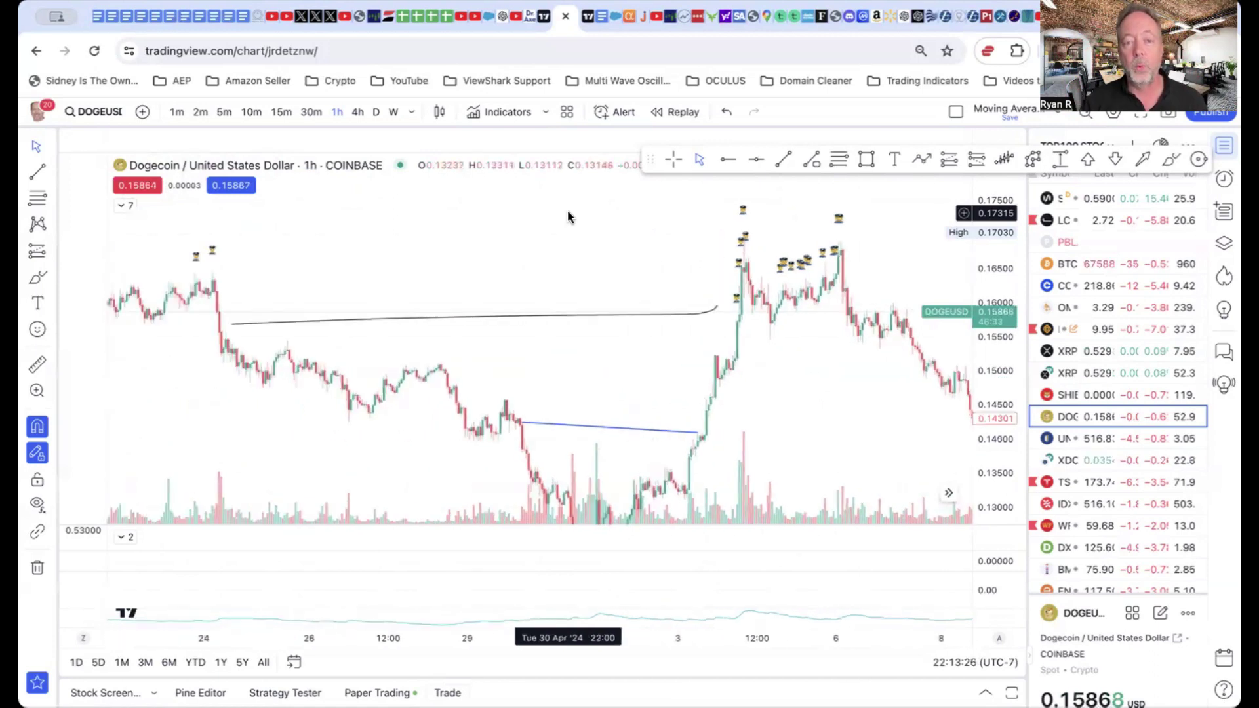
scroll(567, 217, left, 10)
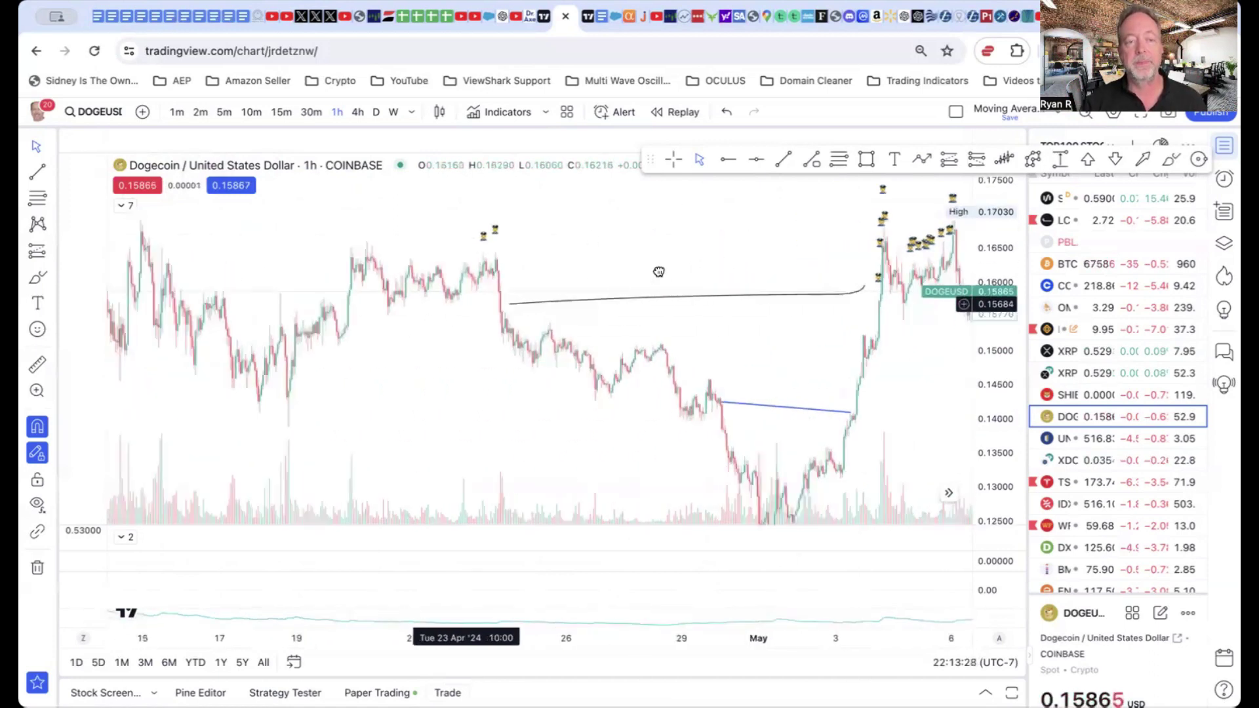
drag(610, 345, 693, 416)
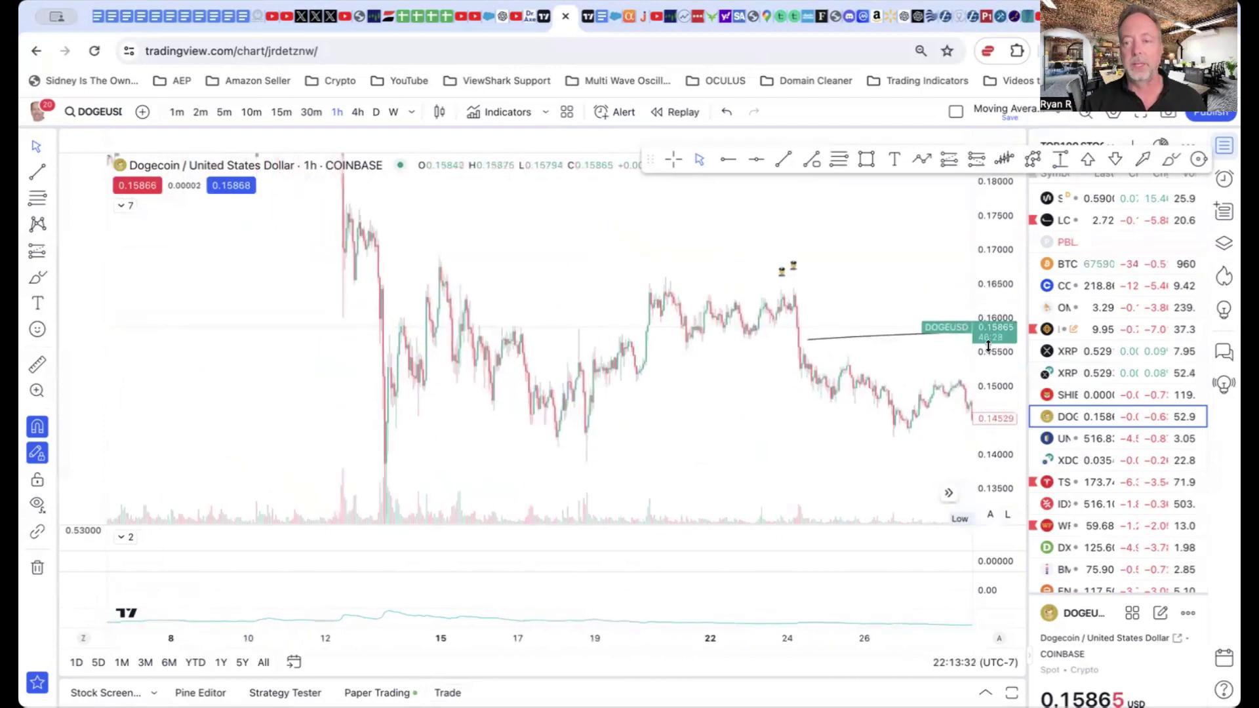
drag(988, 345, 989, 394)
drag(640, 297, 635, 413)
scroll(583, 417, down, 3)
drag(450, 399, 682, 364)
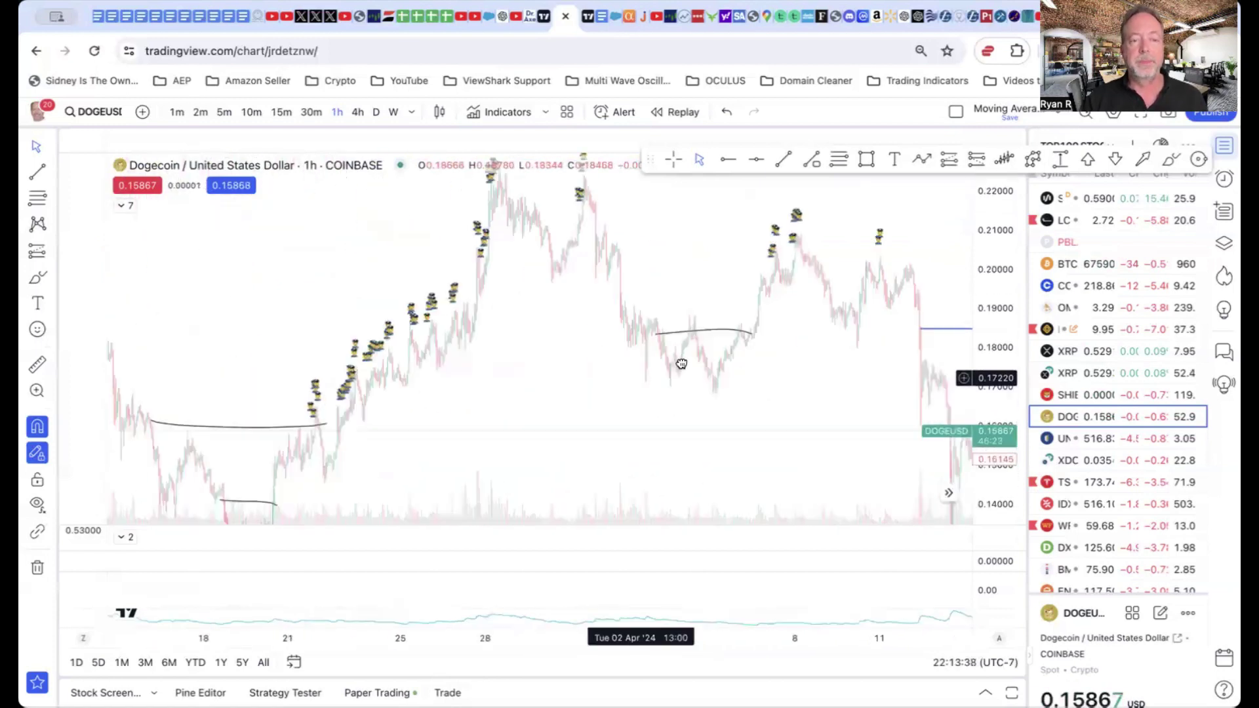
scroll(534, 354, up, 2)
scroll(534, 354, up, 2)
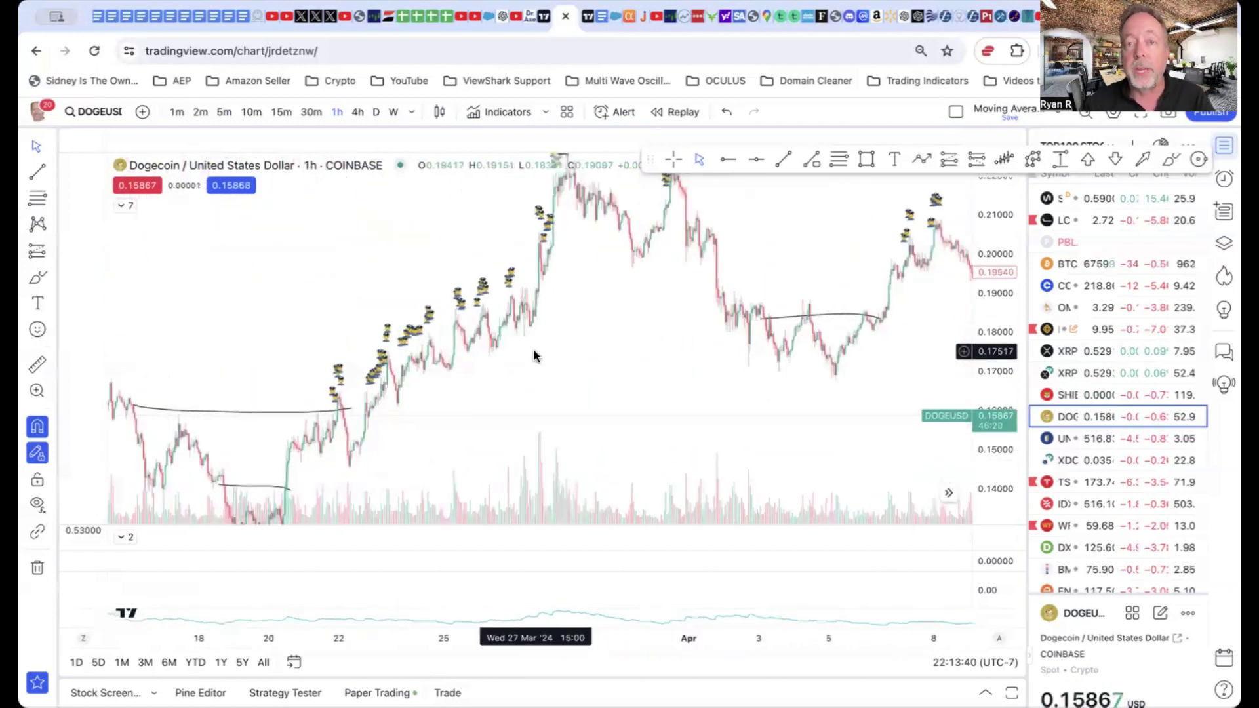
scroll(534, 354, left, 3)
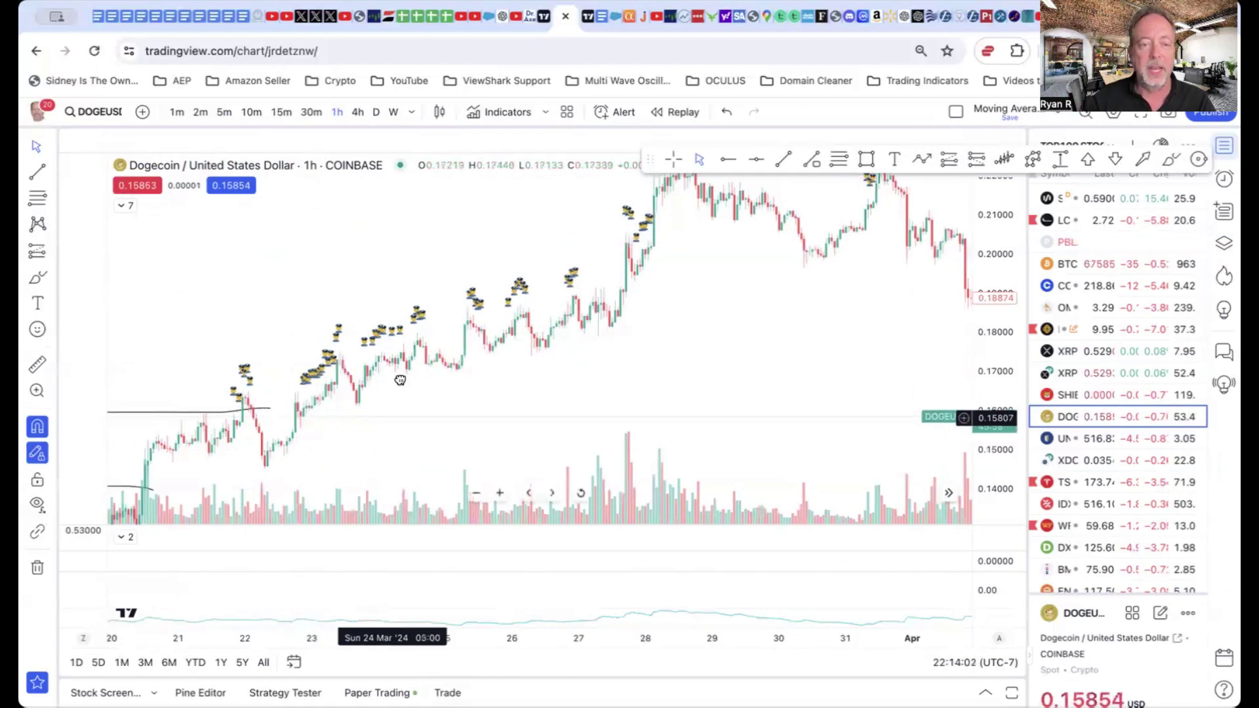
Draw a Fib retracement zone from 0.15201 on 21 March down to 0.14612 on 20 March.
drag(390, 433, 402, 381)
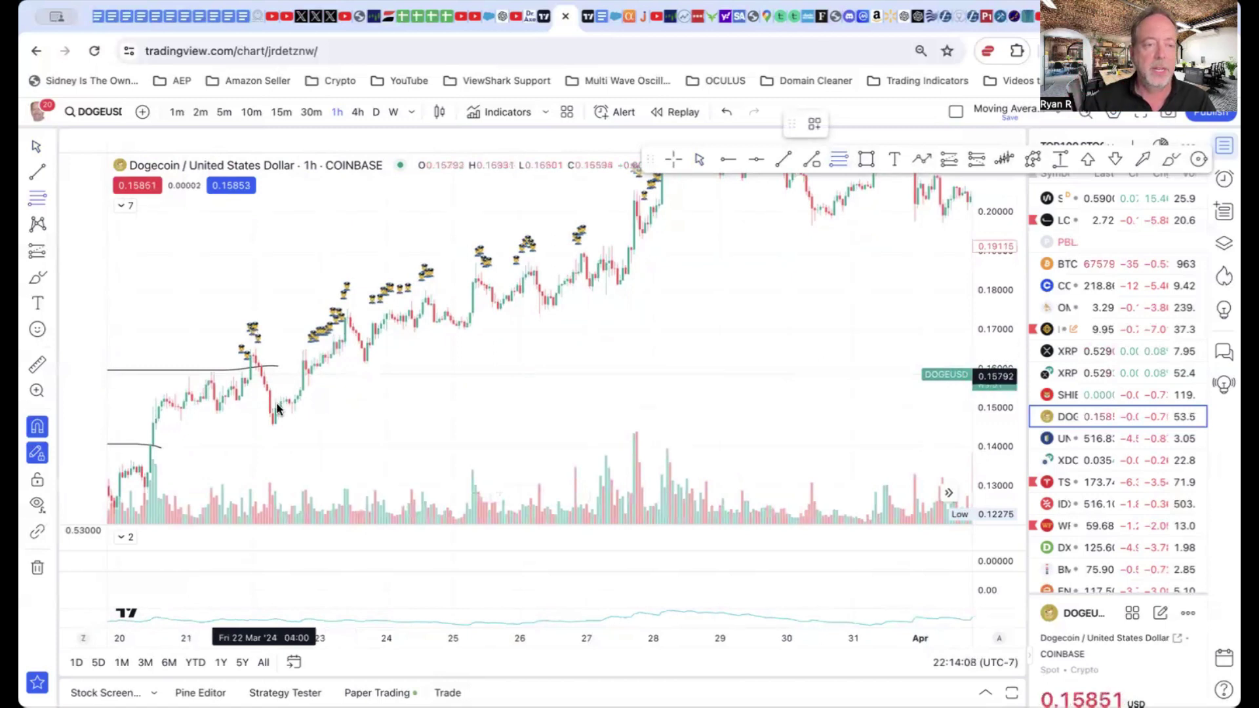
click(217, 400)
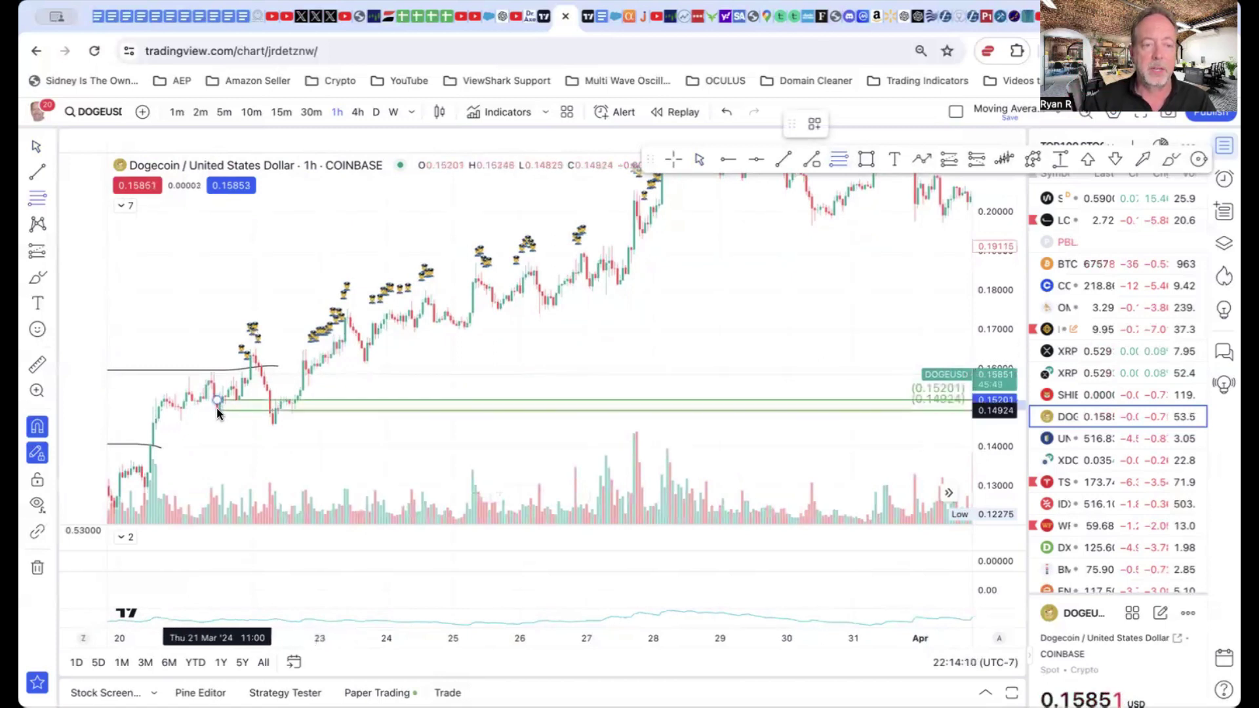
click(151, 416)
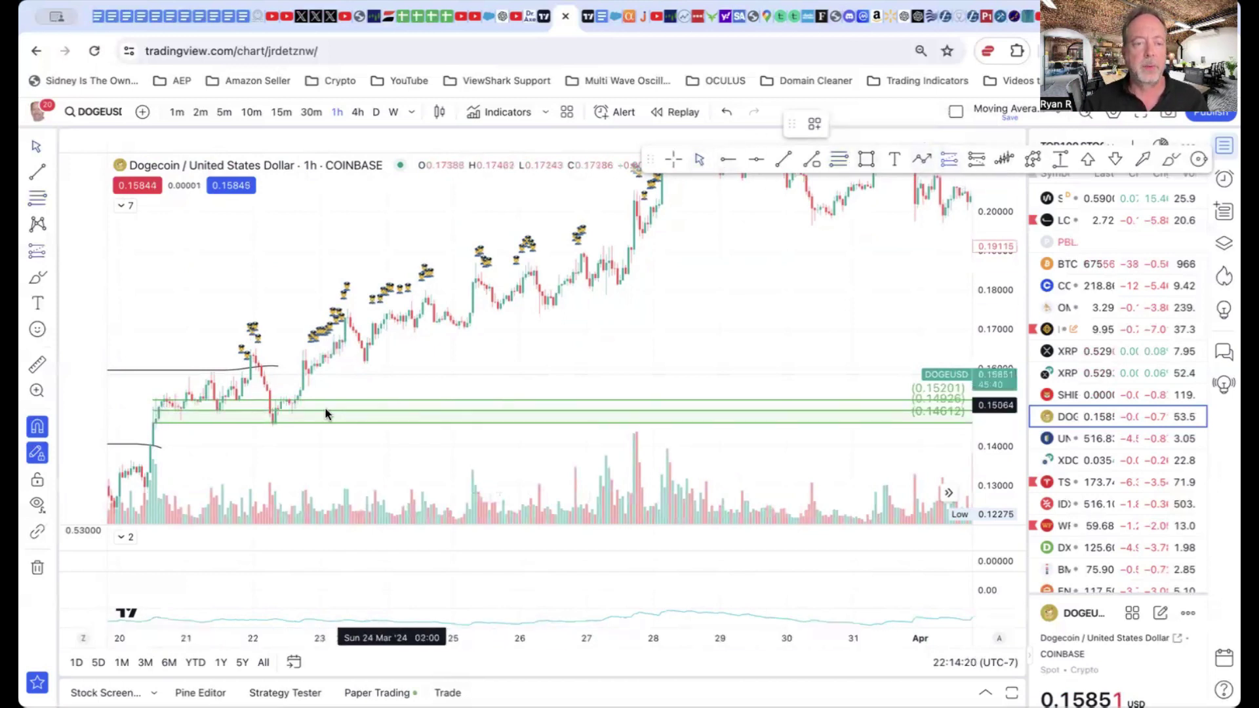
Place a long position on the 22 March pullback with its entry at about 0.15219, and delete the middle line inside the green zone.
click(273, 408)
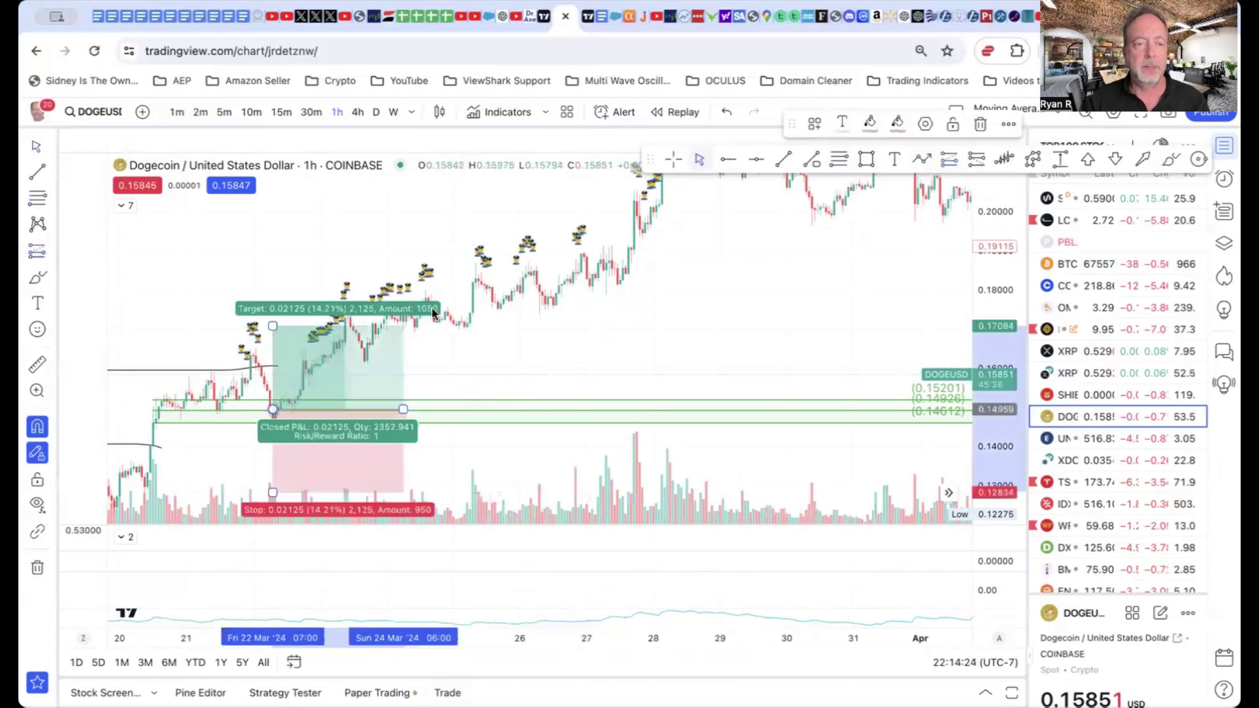
drag(354, 385, 344, 369)
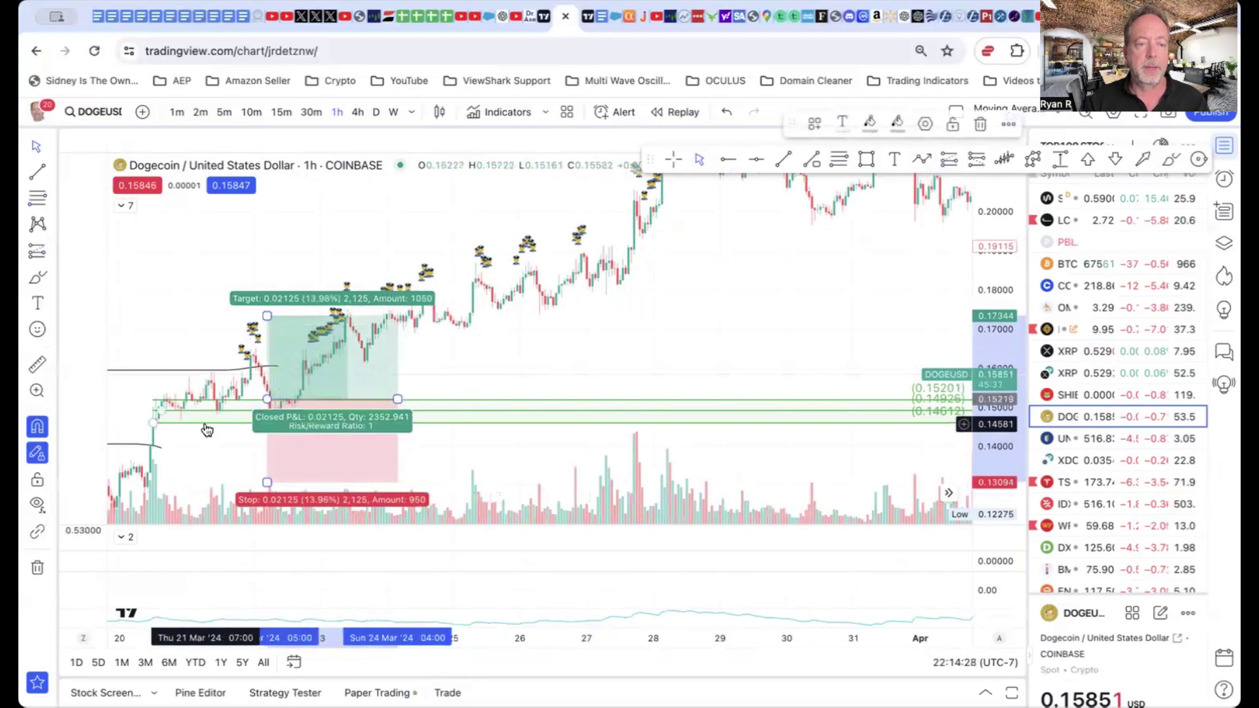
click(207, 430)
key(Delete)
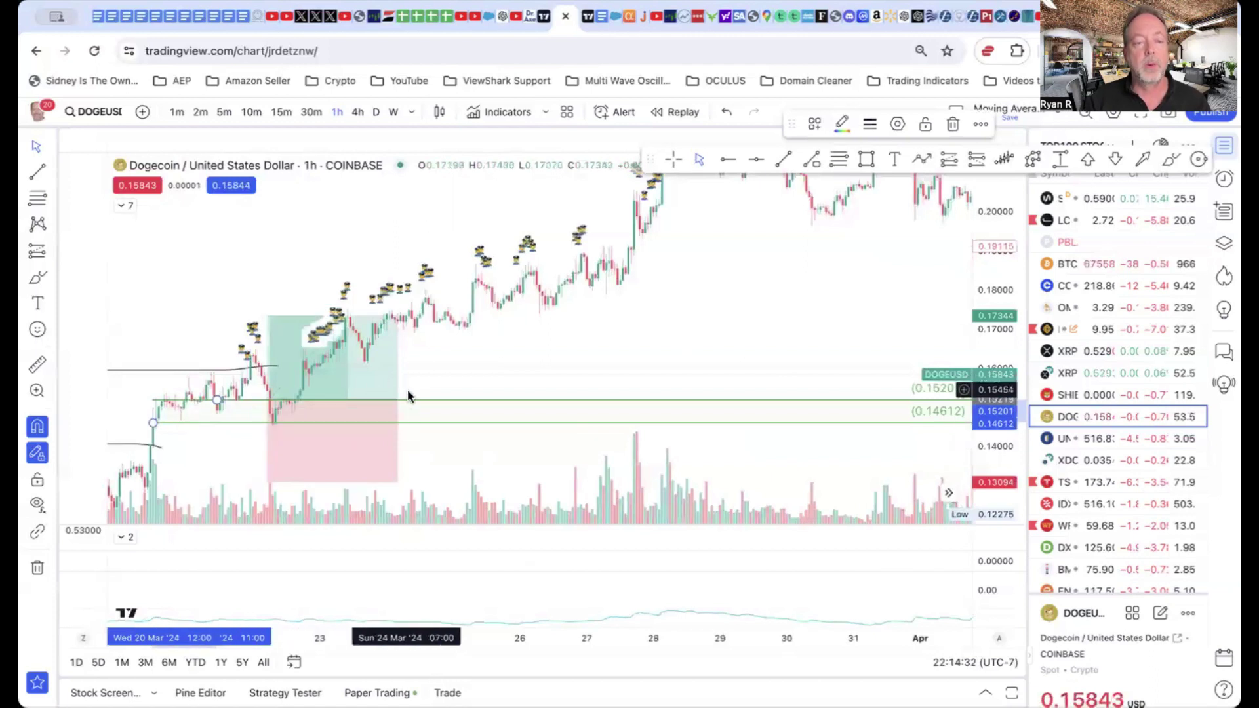
Move the long position to start on 22 March at 15:00, with its entry at about 0.16093.
drag(601, 337, 725, 303)
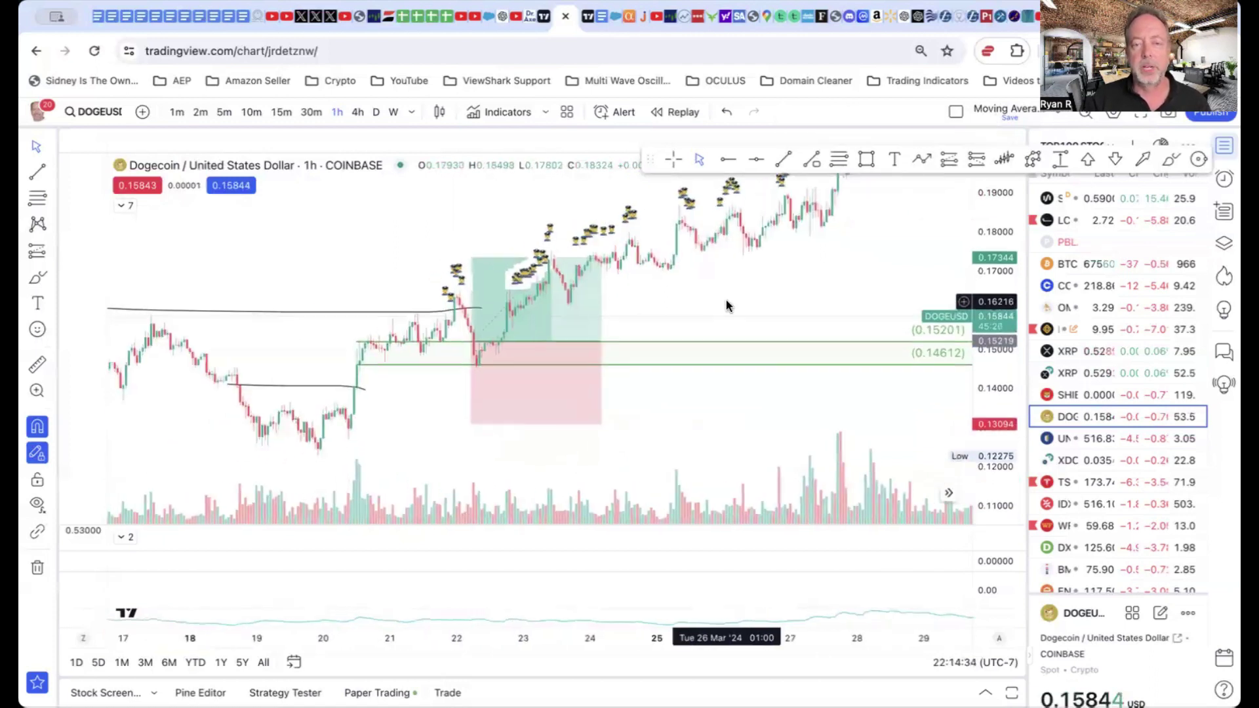
click(574, 370)
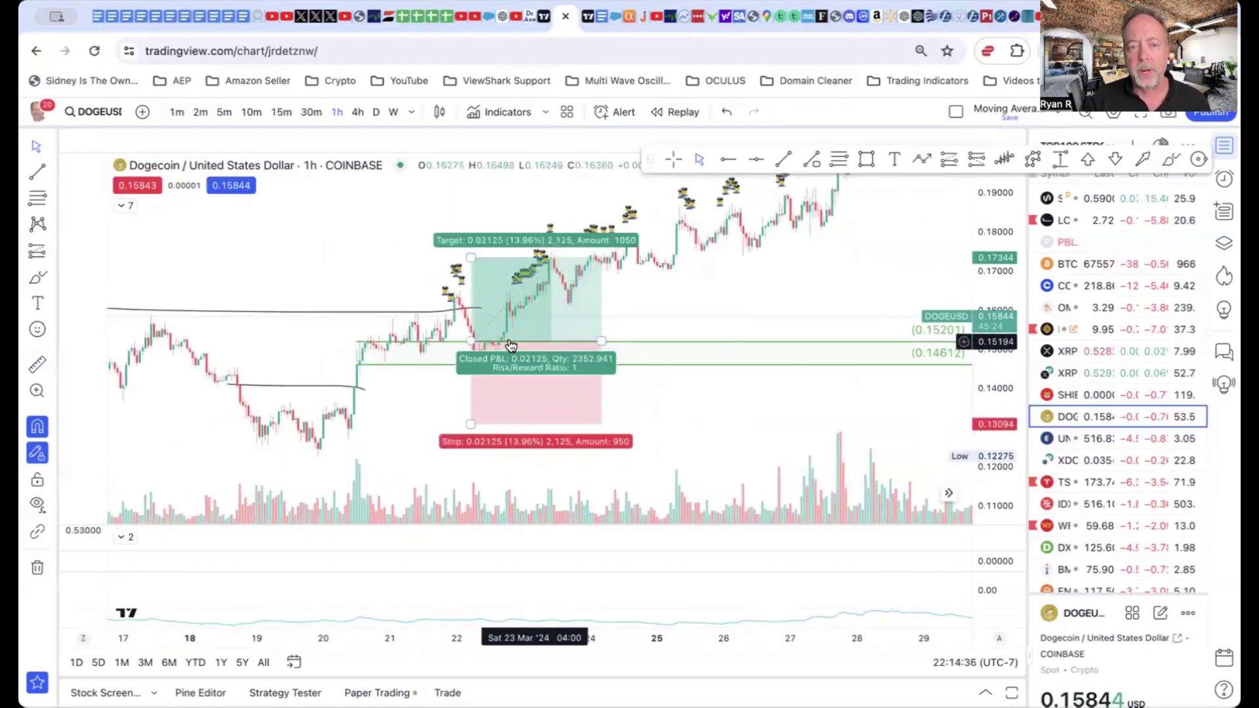
scroll(523, 343, right, 5)
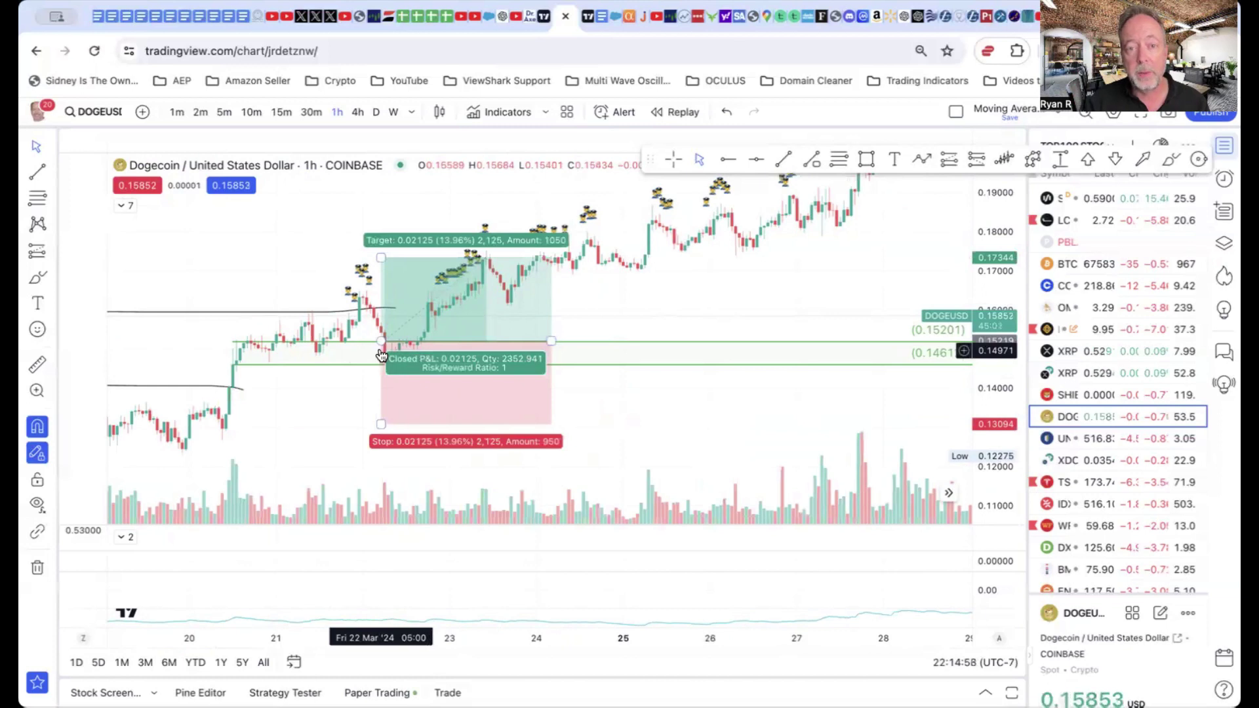
scroll(380, 355, down, 2)
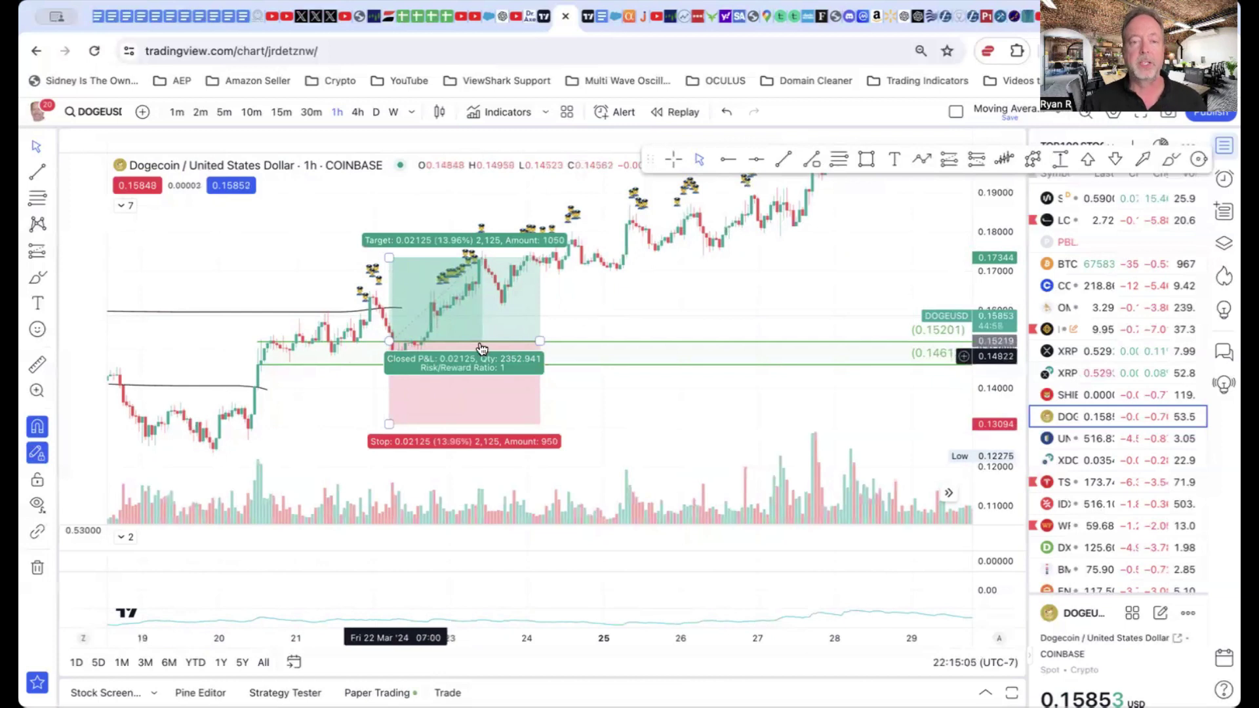
drag(485, 339, 747, 308)
drag(576, 305, 562, 348)
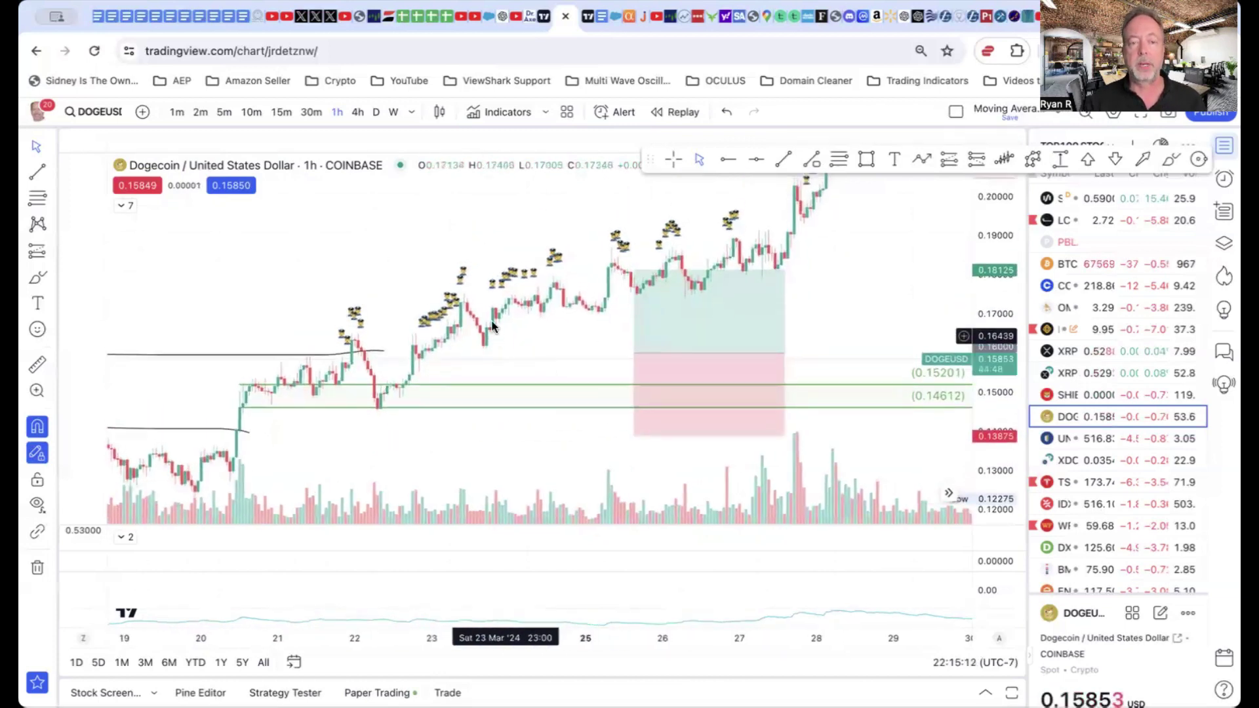
drag(657, 338, 427, 334)
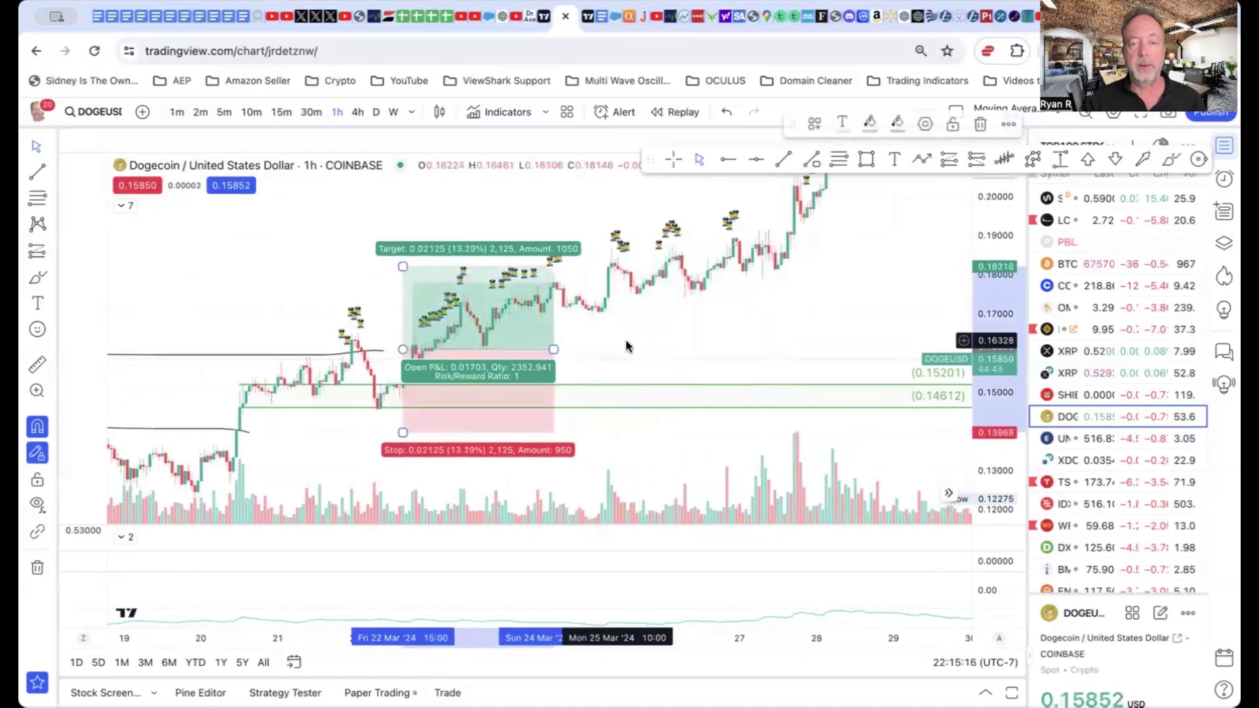
Move the green zone up to 0.16346–0.15757 and shift the long position to an entry of about 0.16390.
click(563, 314)
click(425, 319)
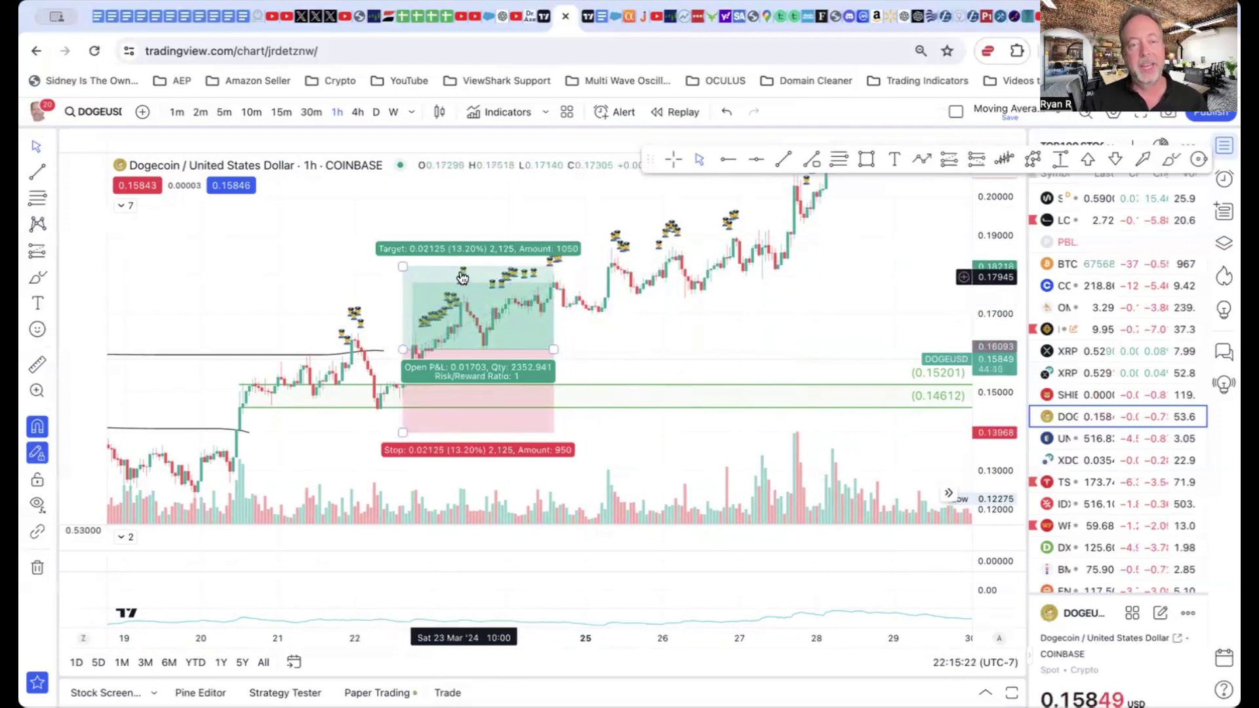
click(397, 390)
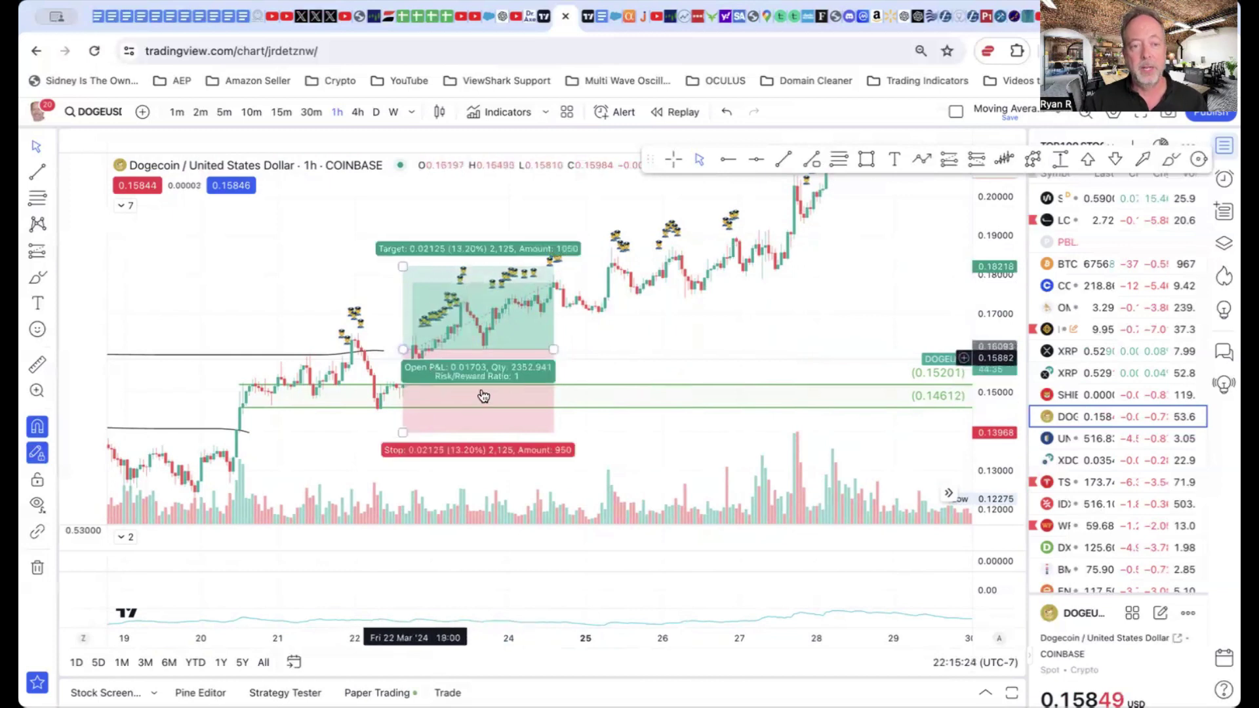
mouse_move(565, 389)
mouse_down()
mouse_move(706, 343)
mouse_move(653, 341)
mouse_up()
click(475, 328)
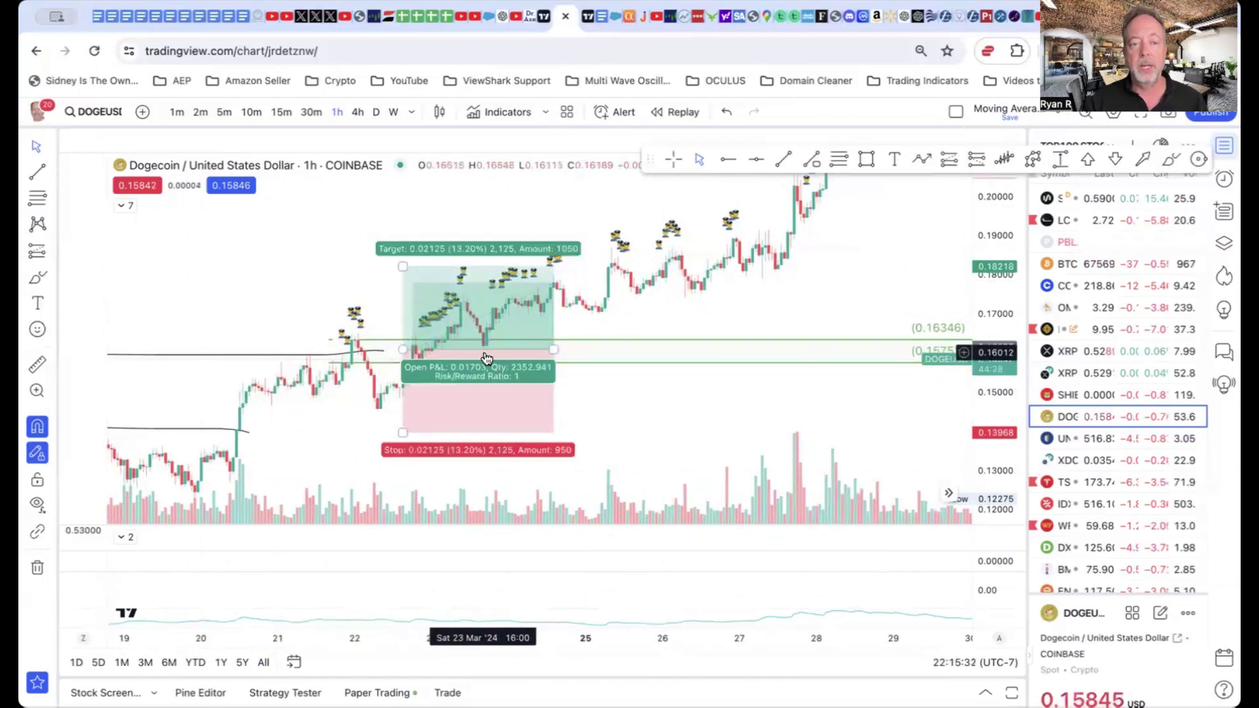
drag(526, 402, 544, 387)
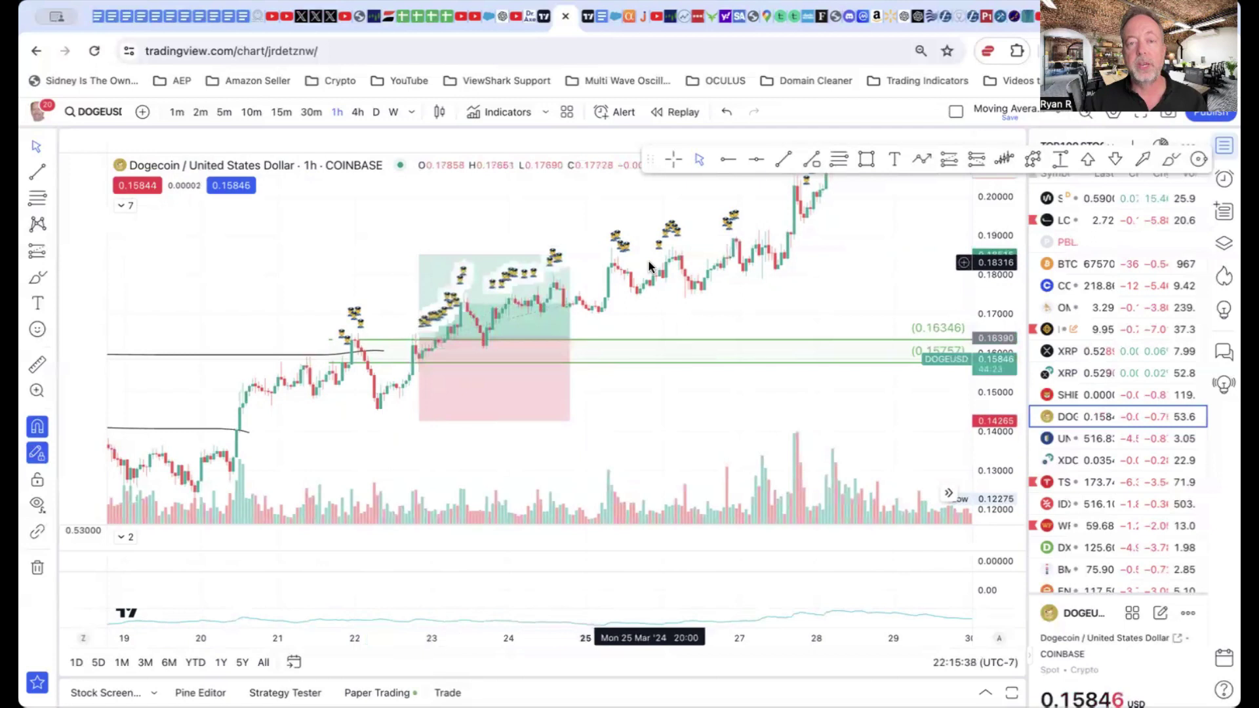
Extend the long position's end to about 26 March, and delete the position from the chart.
drag(570, 338, 708, 338)
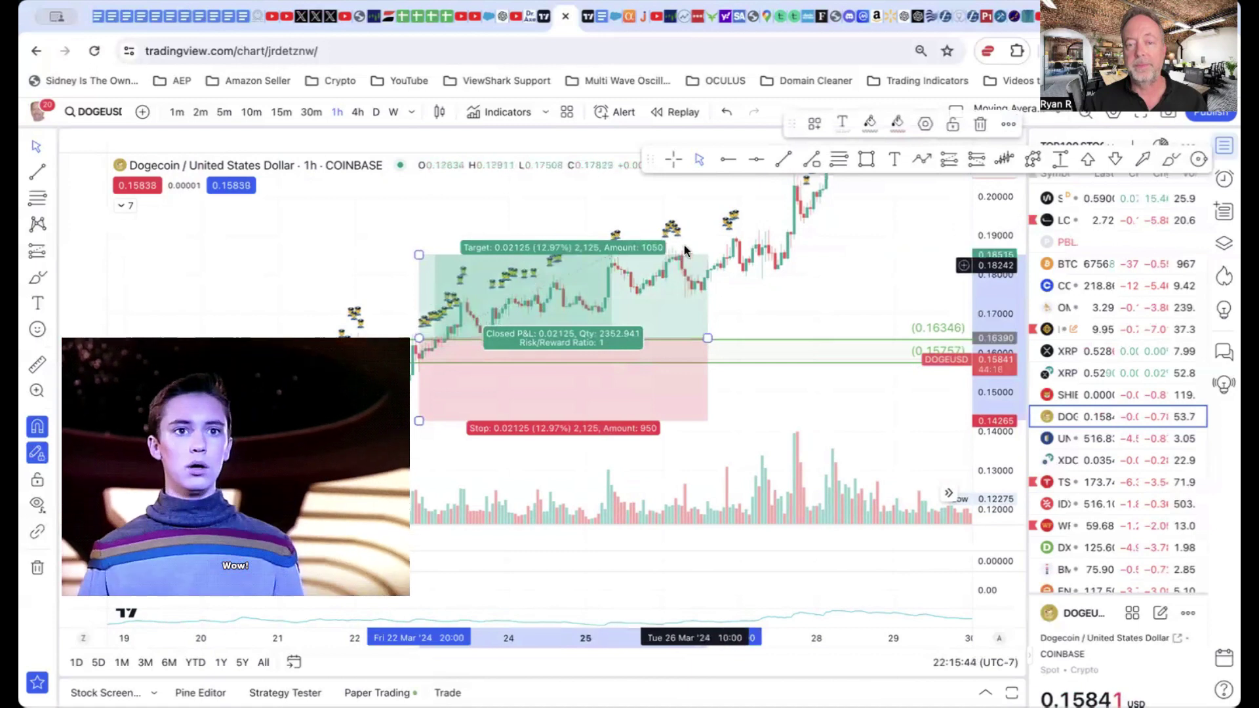
scroll(705, 321, down, 3)
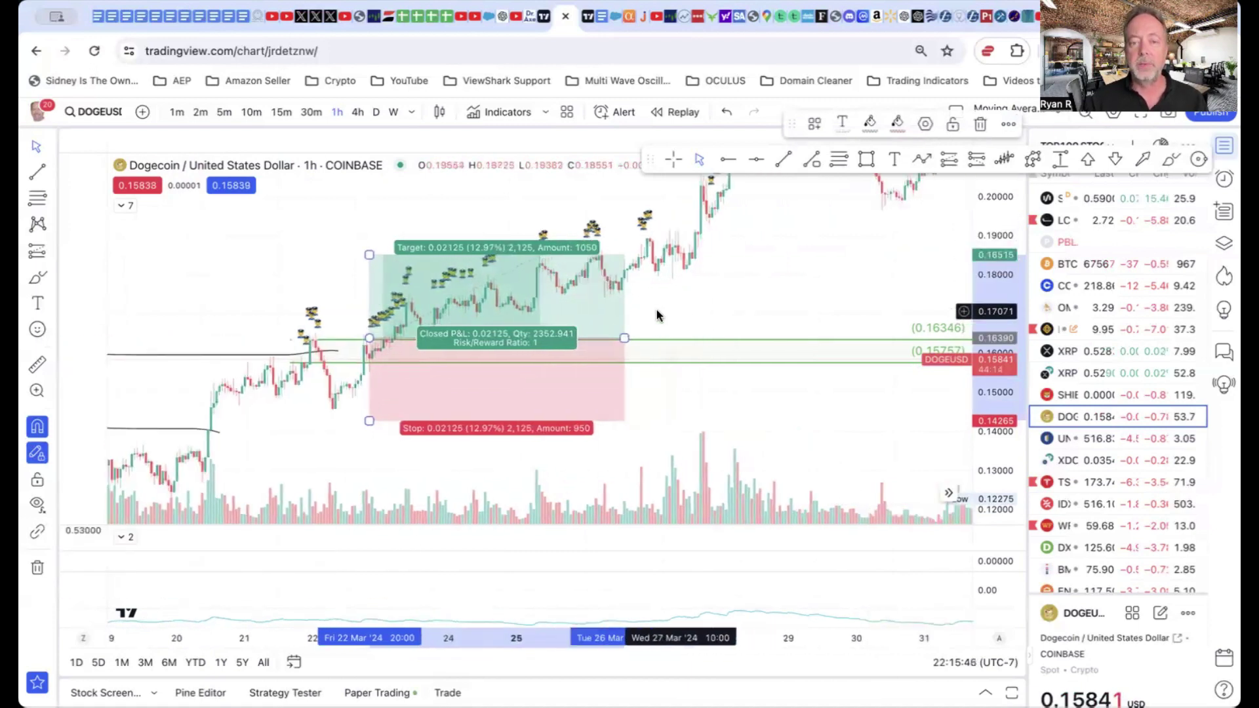
click(658, 315)
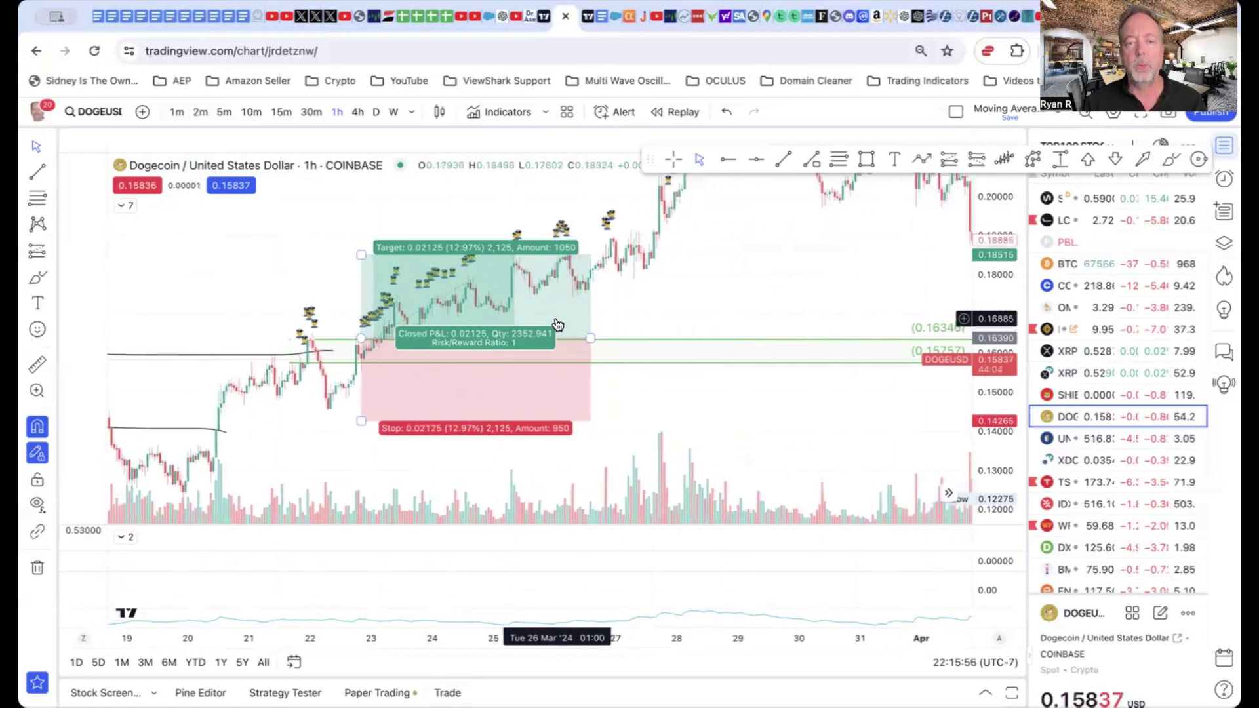
drag(590, 326, 784, 323)
key(Delete)
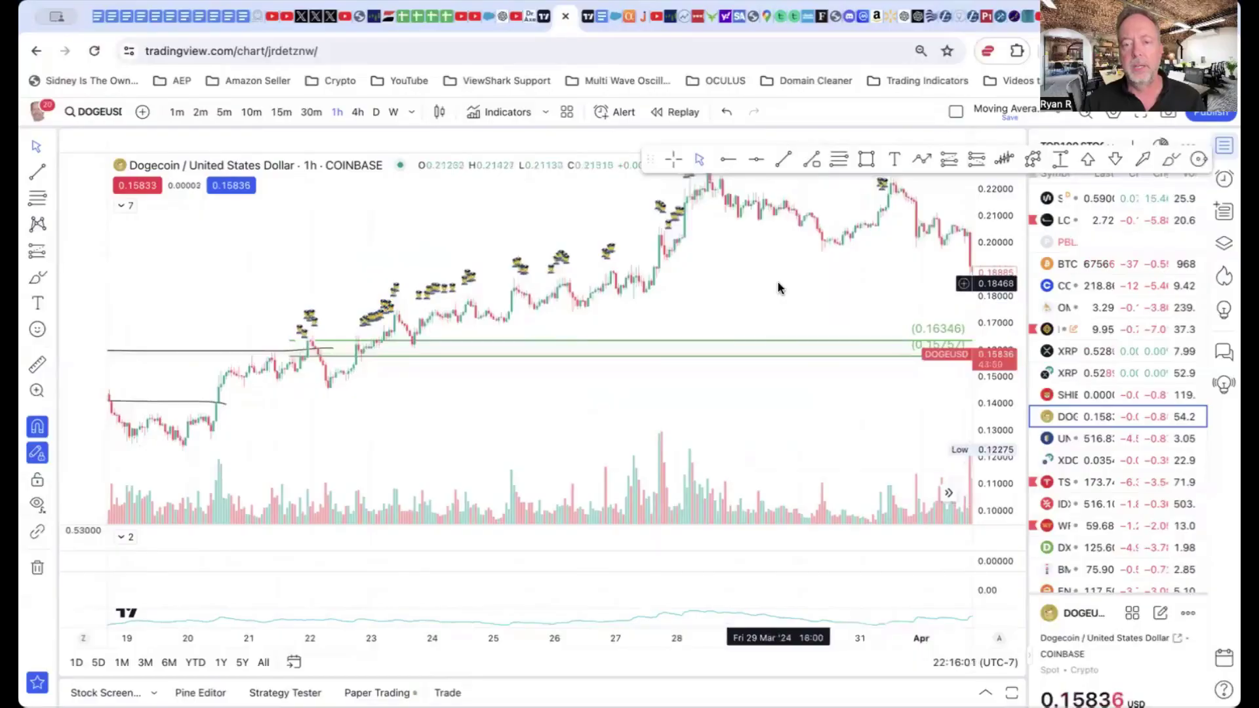
Mark the 28 March high with a horizontal line at about 0.22836, and delete the line.
drag(778, 284, 641, 369)
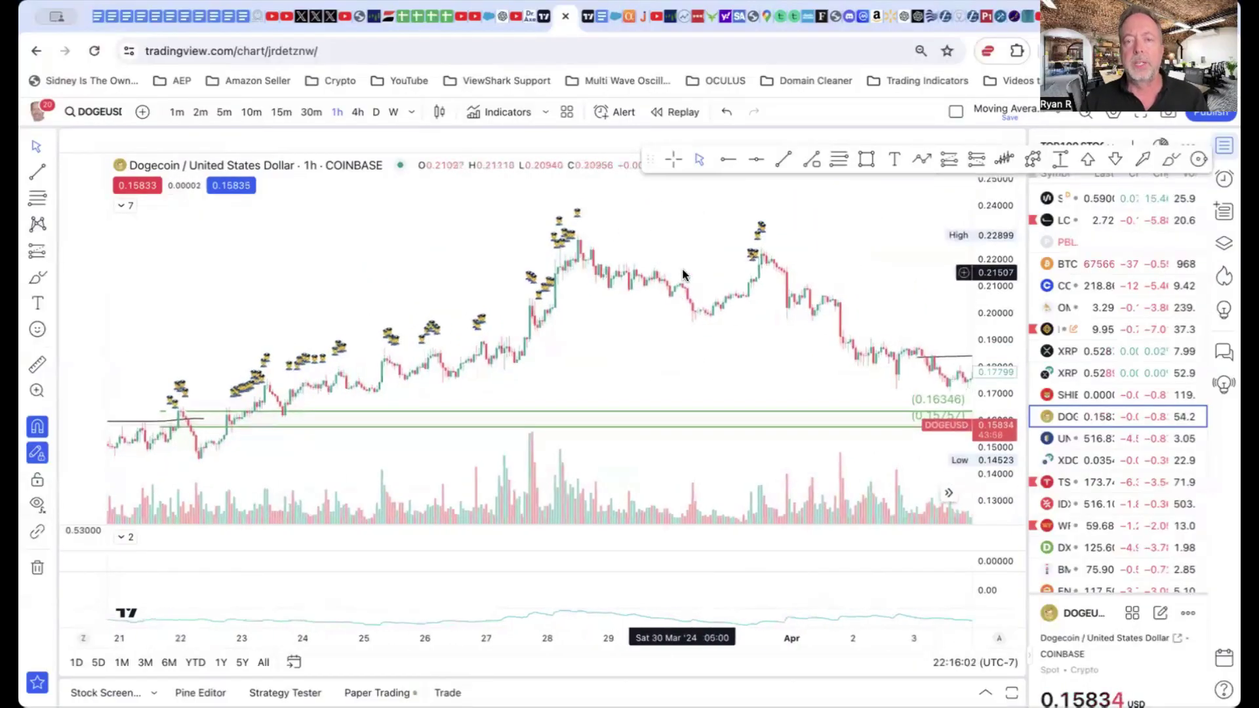
scroll(733, 295, right, 3)
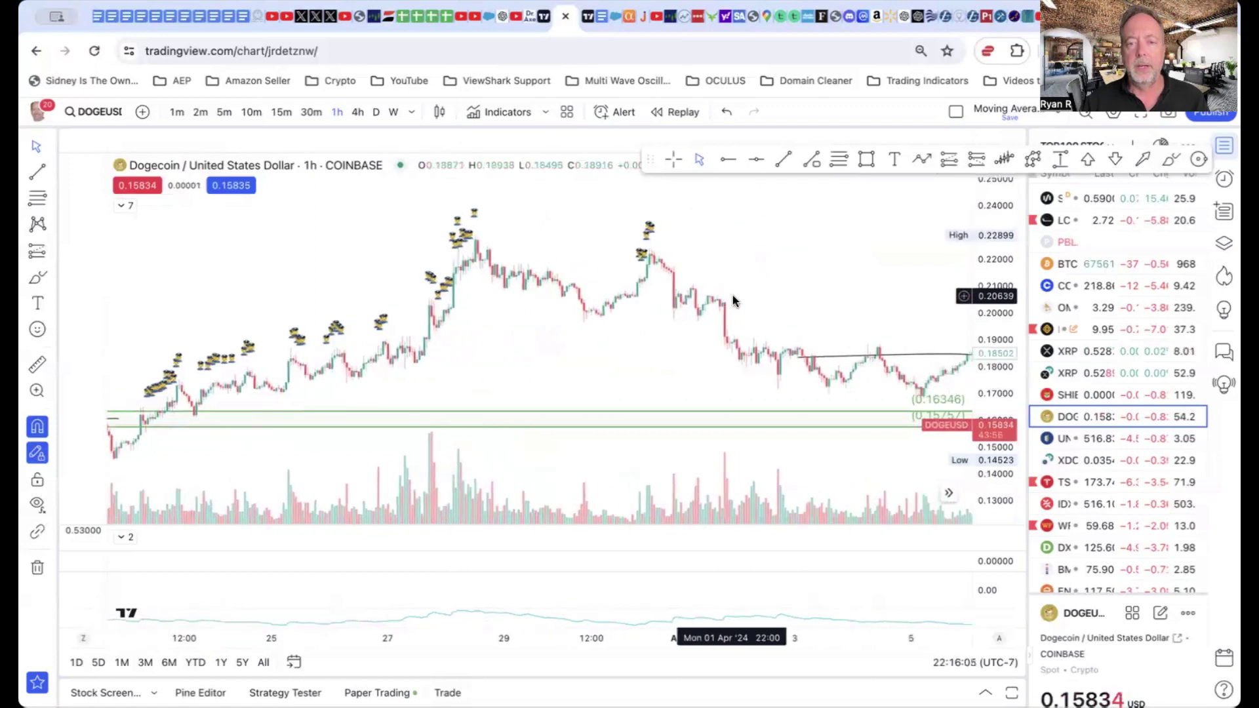
scroll(656, 263, down, 2)
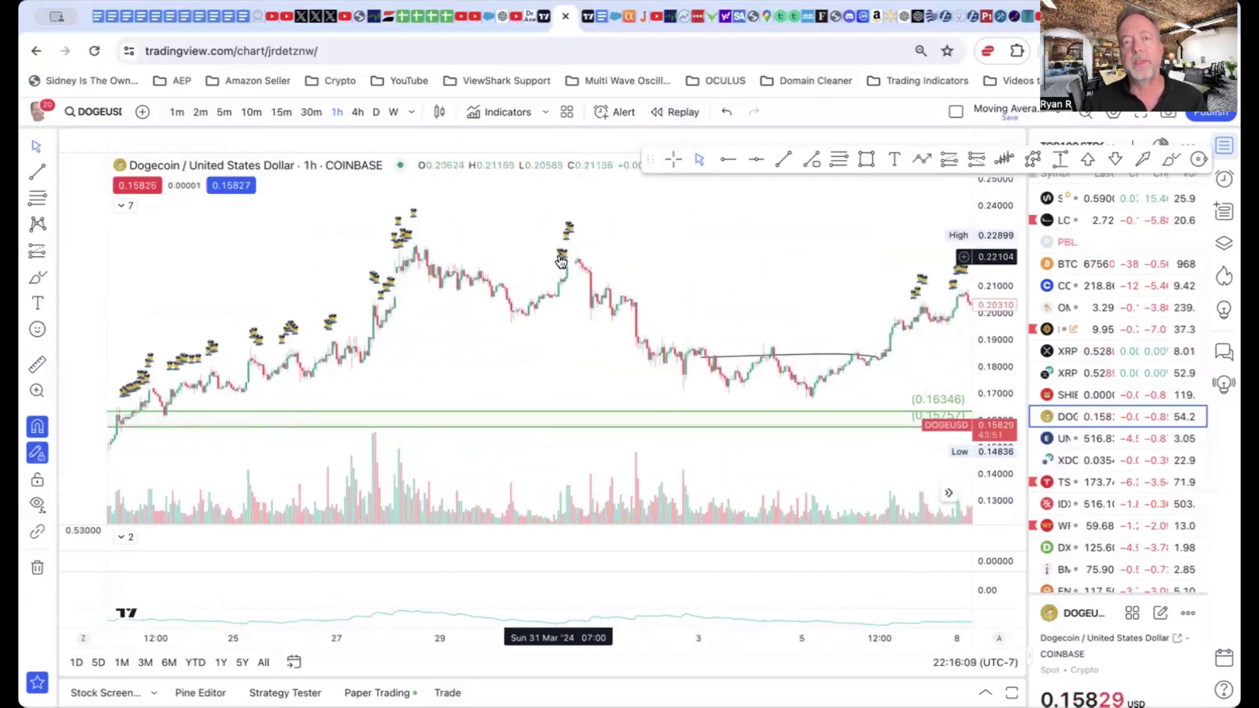
click(423, 236)
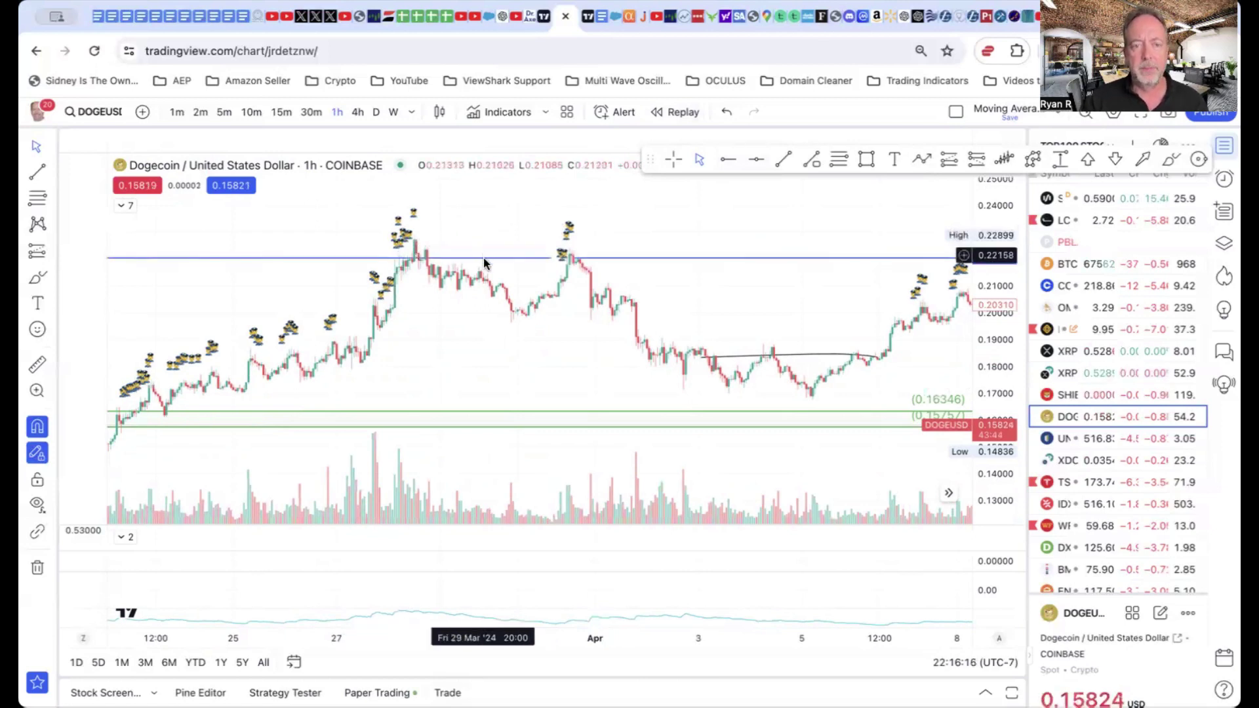
drag(471, 257, 470, 236)
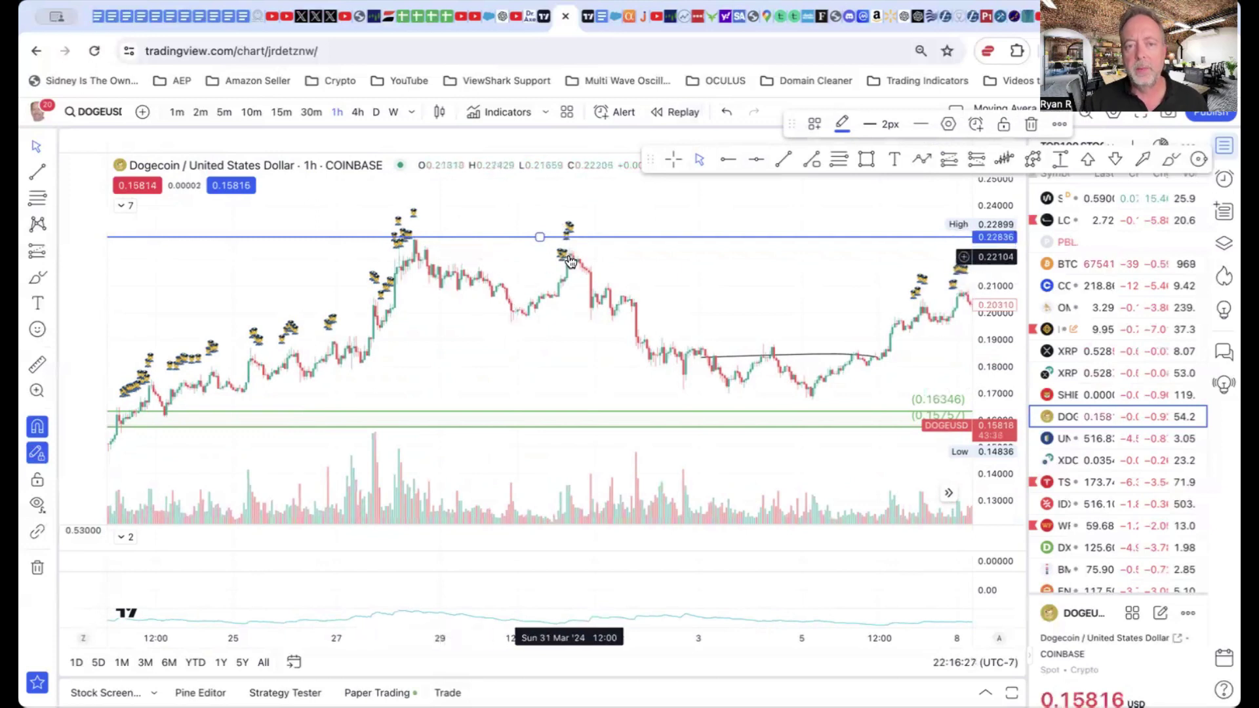
scroll(570, 261, right, 2)
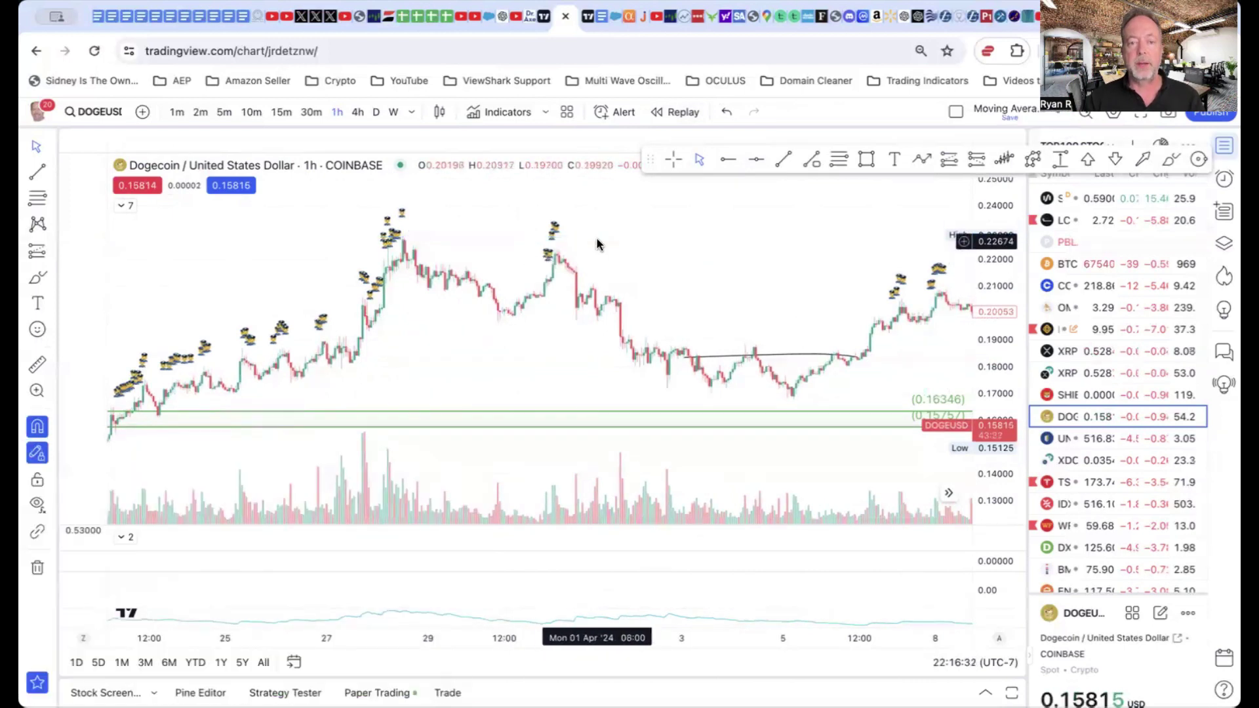
key(Delete)
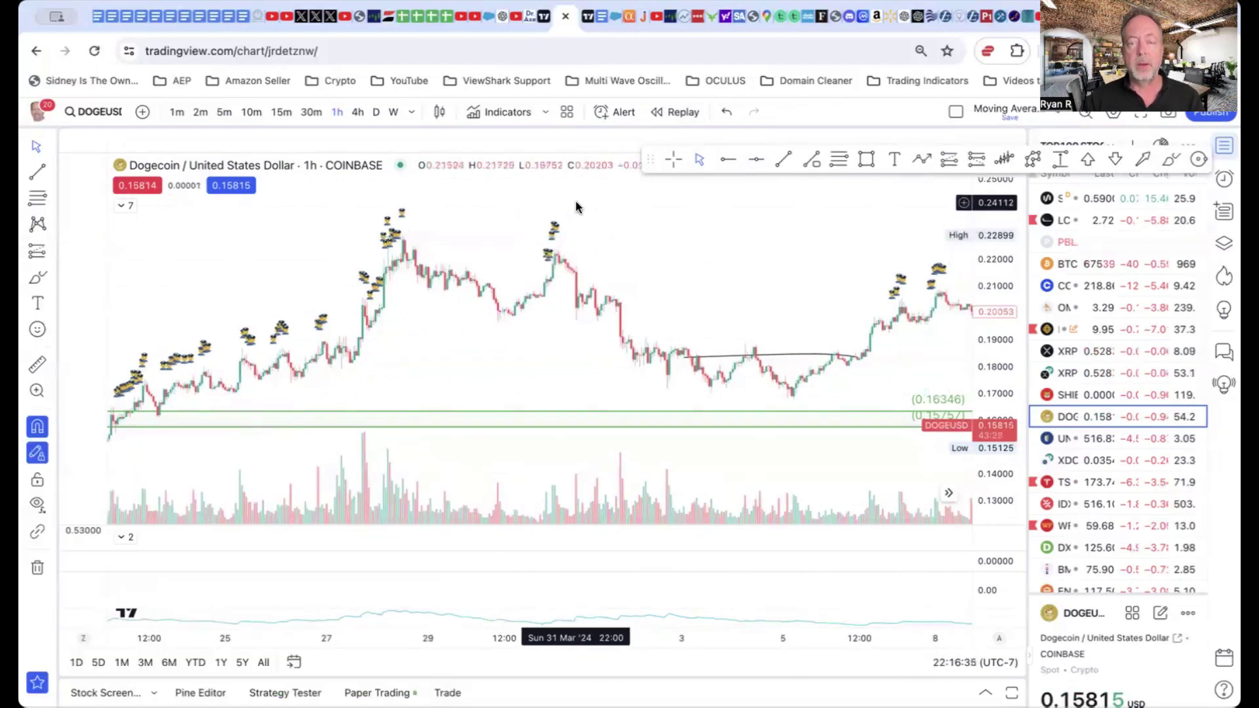
Place a short position at the 31 March high with its entry at about 0.22340 and its stop at about 0.23895.
click(975, 160)
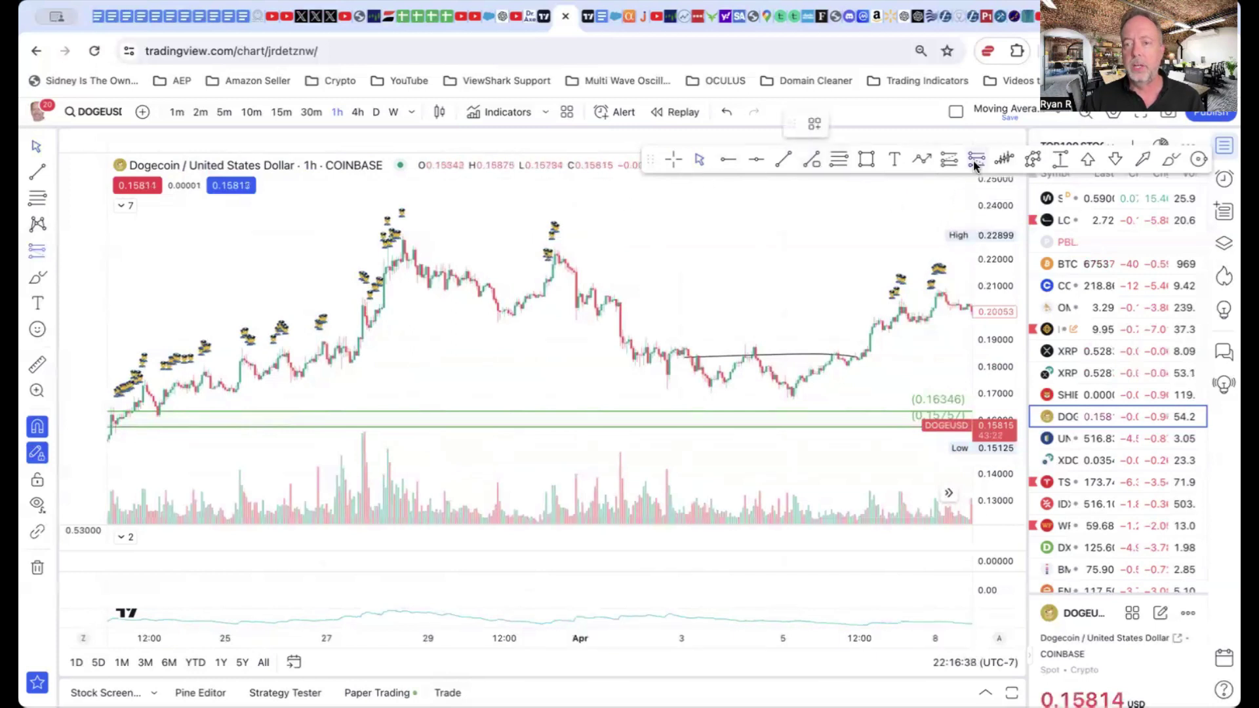
click(557, 253)
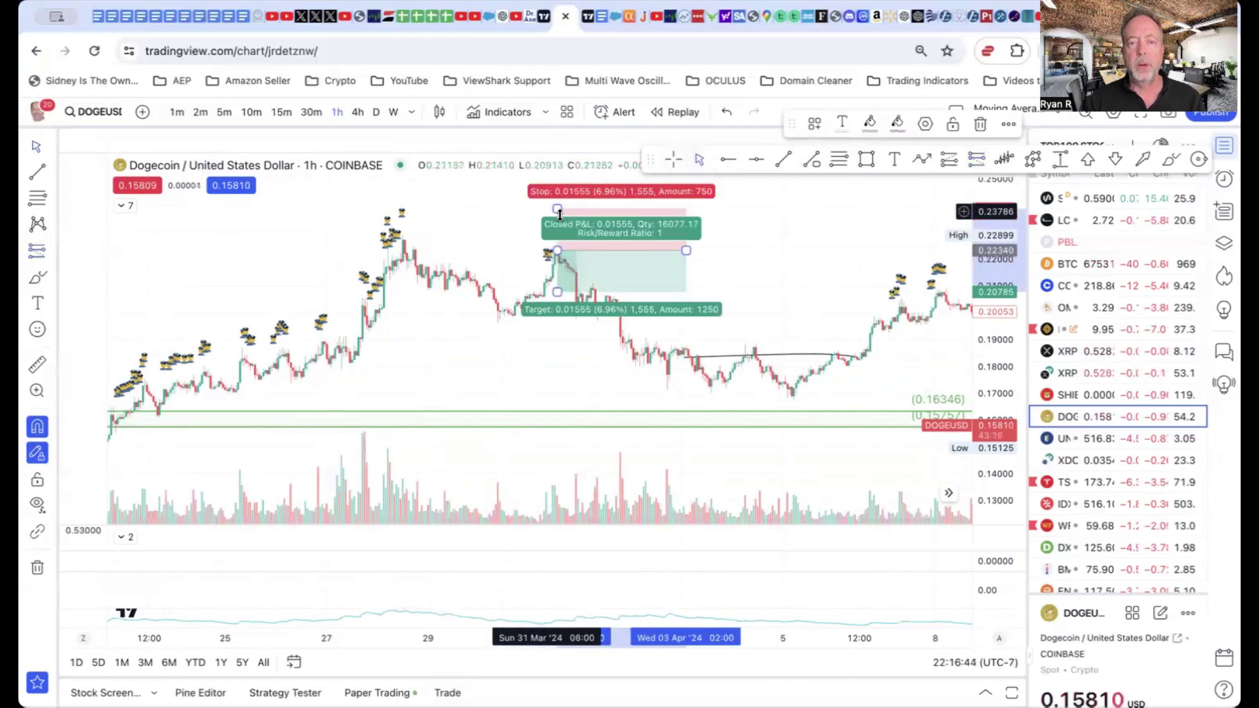
click(769, 202)
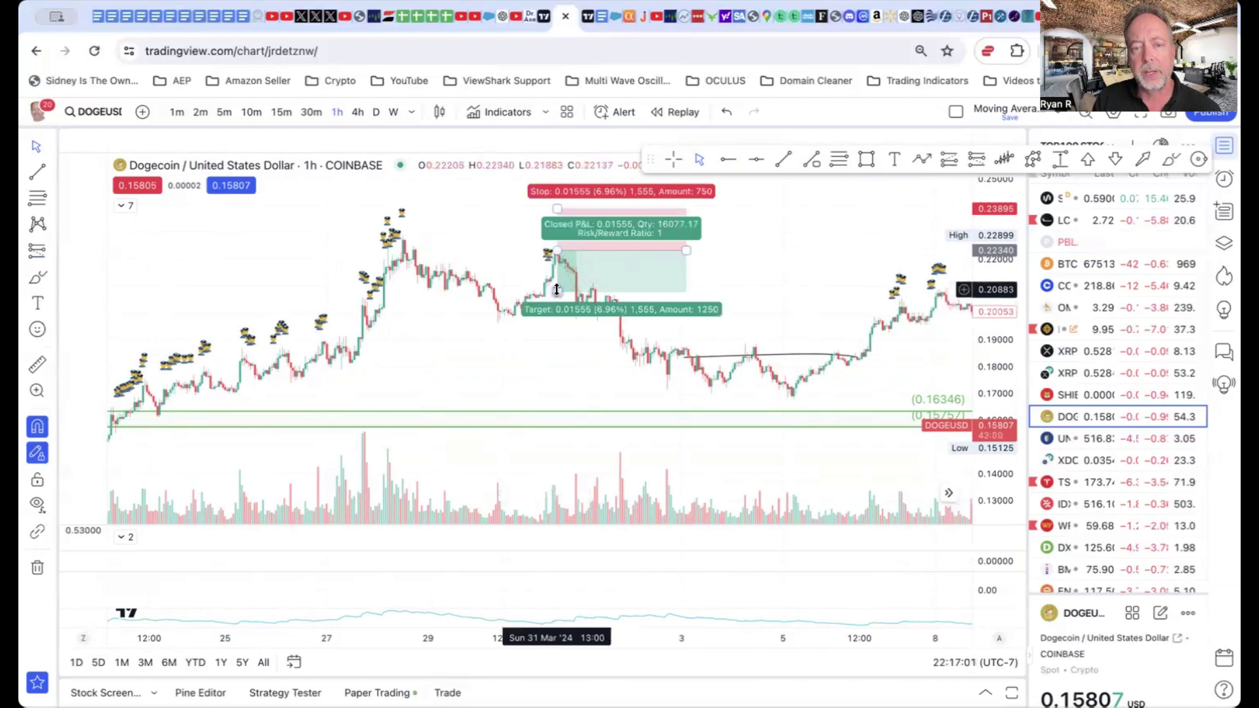
Lower the short position's target to about 0.18007, and delete the position.
drag(558, 293, 567, 371)
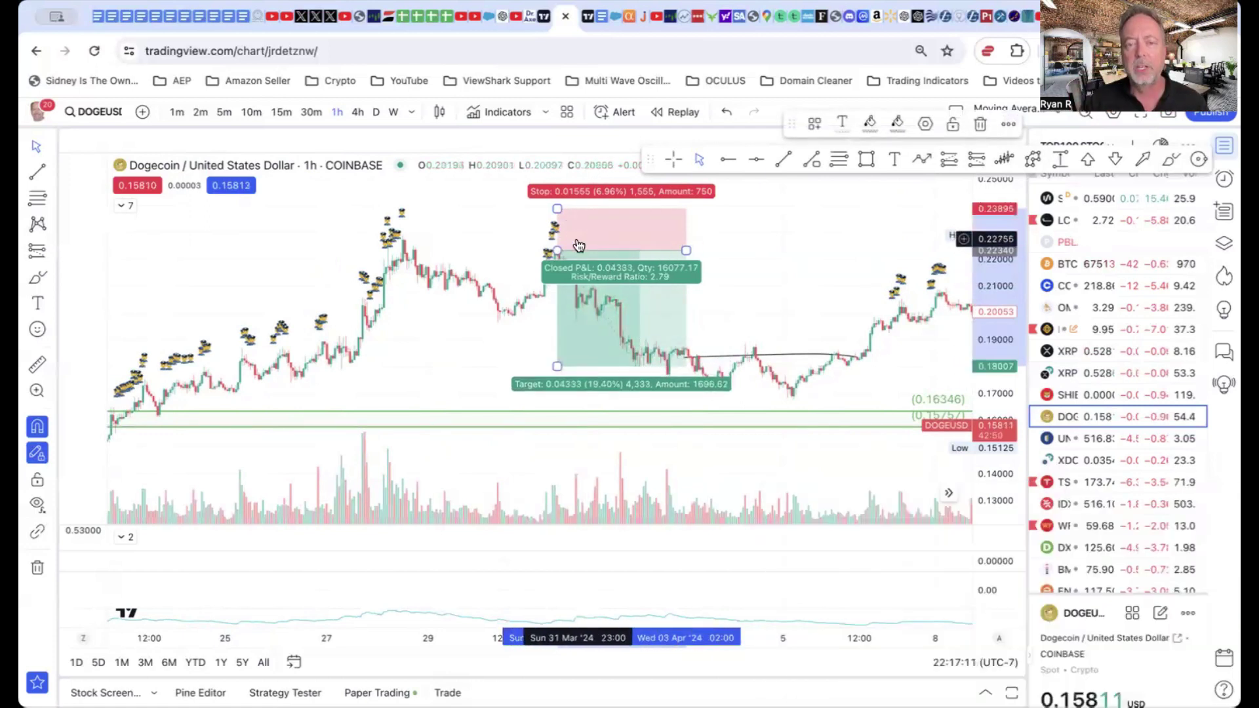
scroll(579, 245, down, 2)
scroll(578, 245, down, 2)
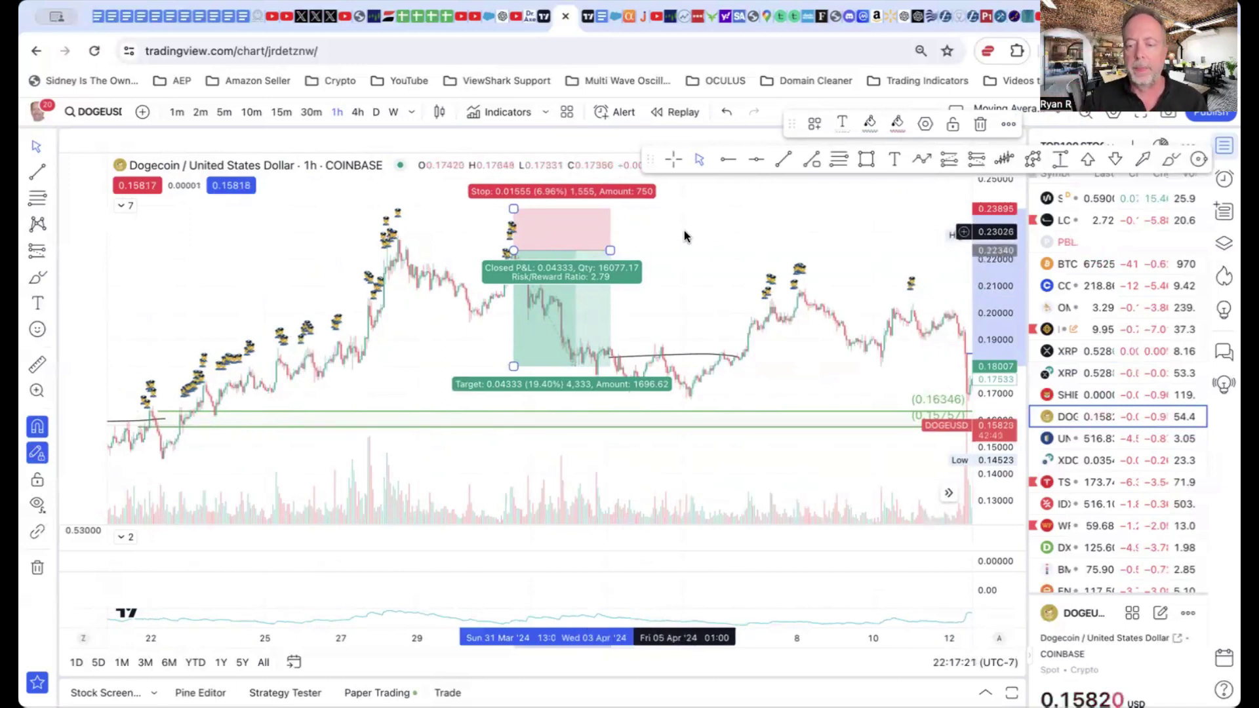
key(Delete)
Examine the signal markers and price moves from April to 23 May 2024 and back to mid-April.
scroll(699, 237, right, 10)
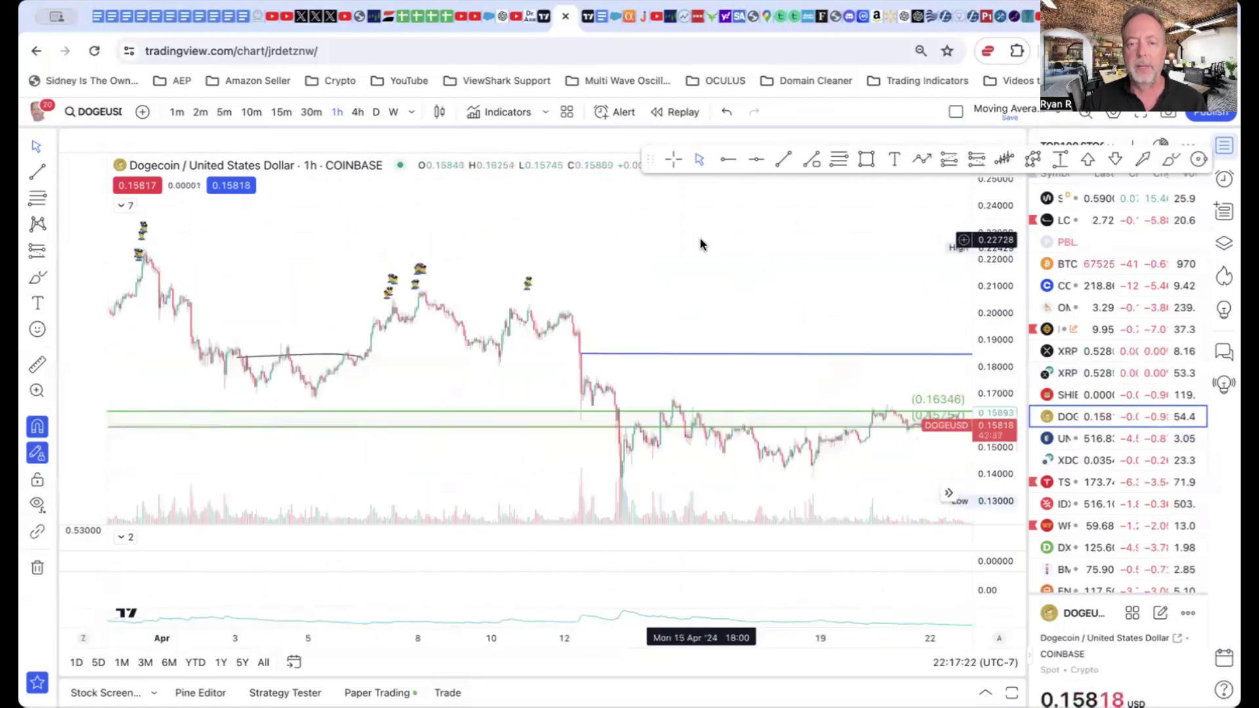
scroll(699, 241, right, 10)
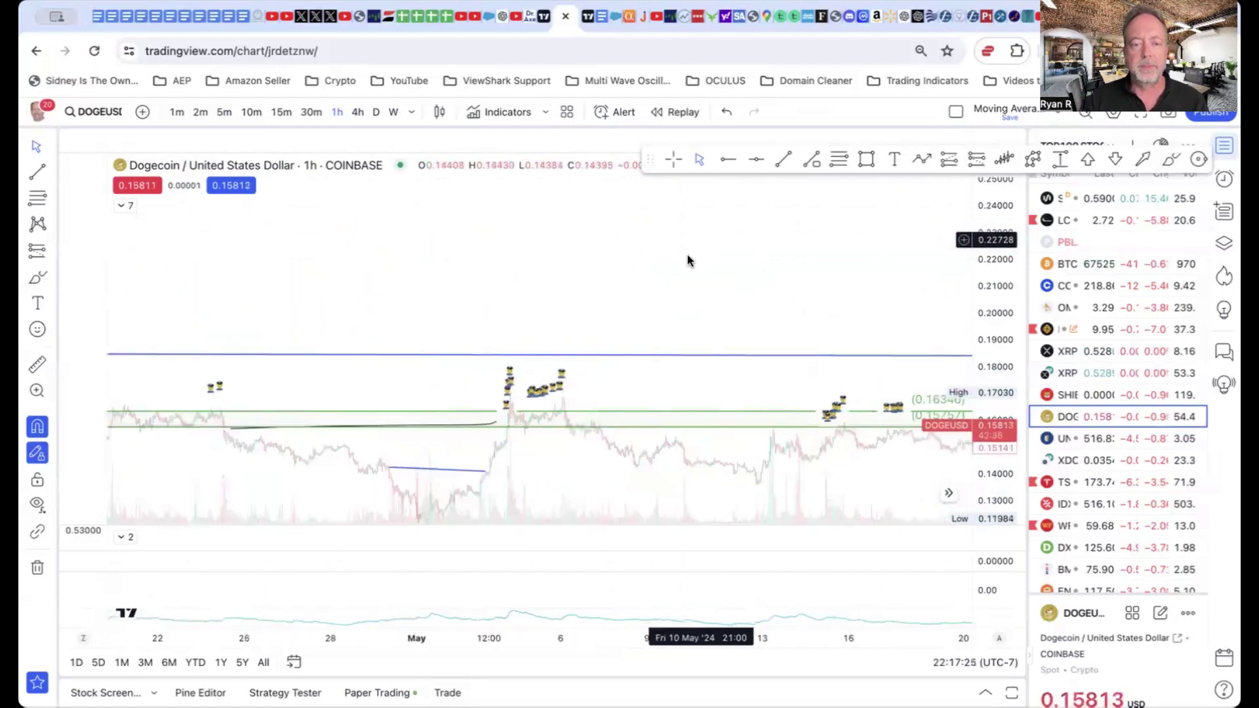
drag(669, 260, 688, 193)
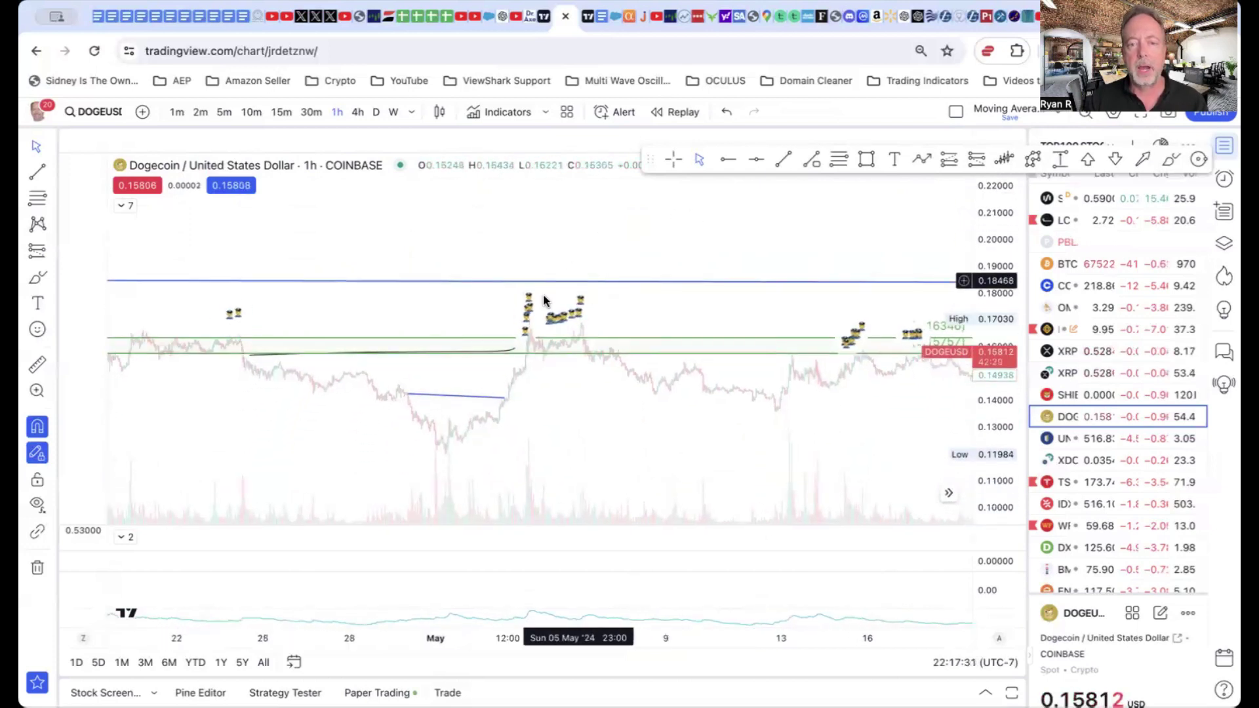
scroll(747, 315, right, 5)
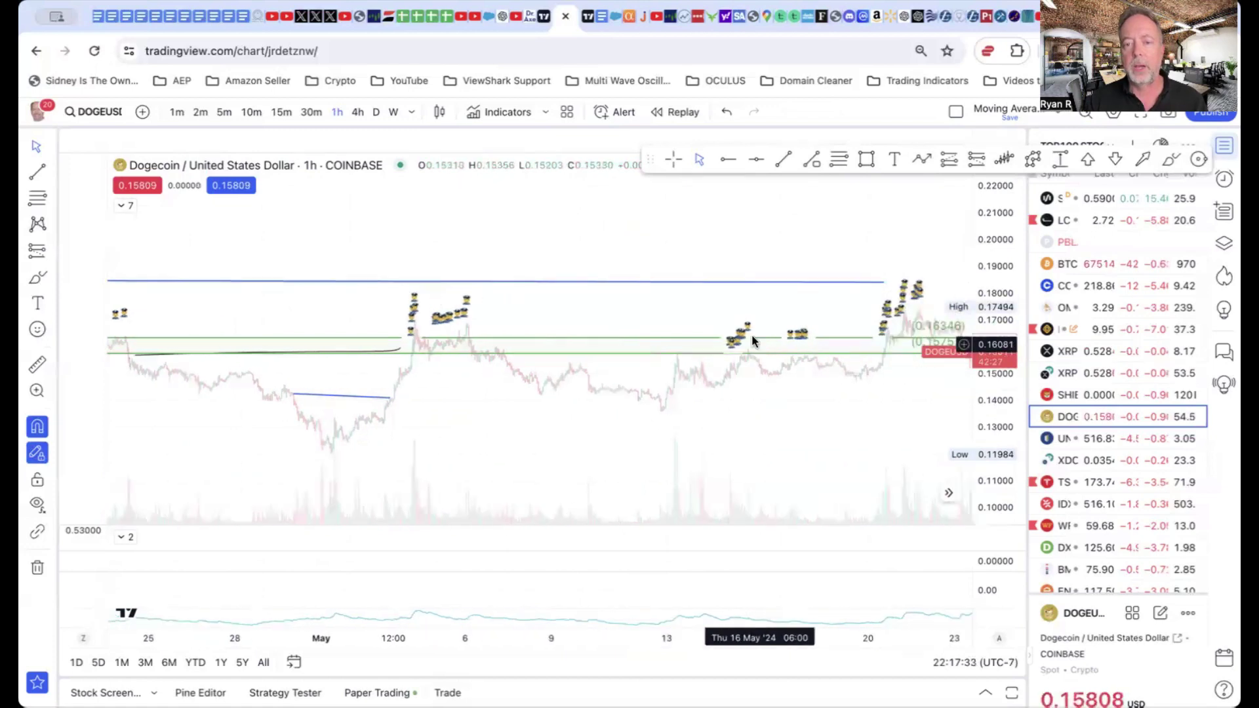
scroll(852, 288, right, 5)
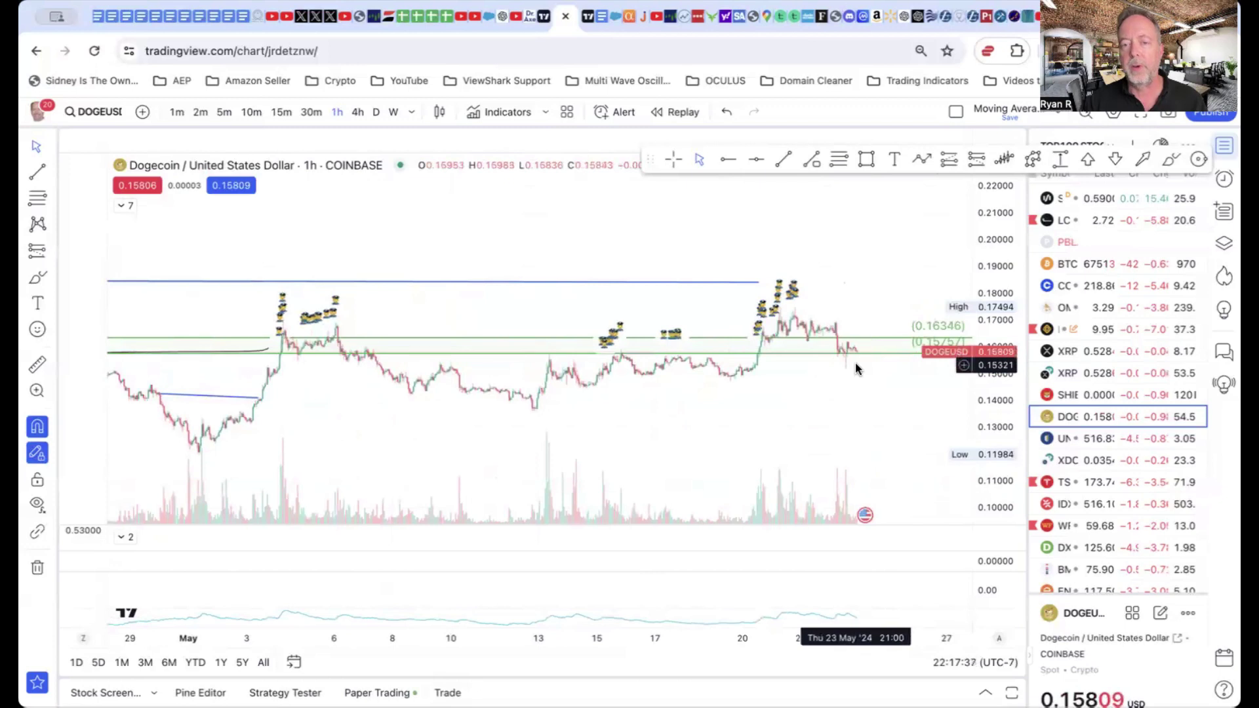
scroll(518, 370, left, 20)
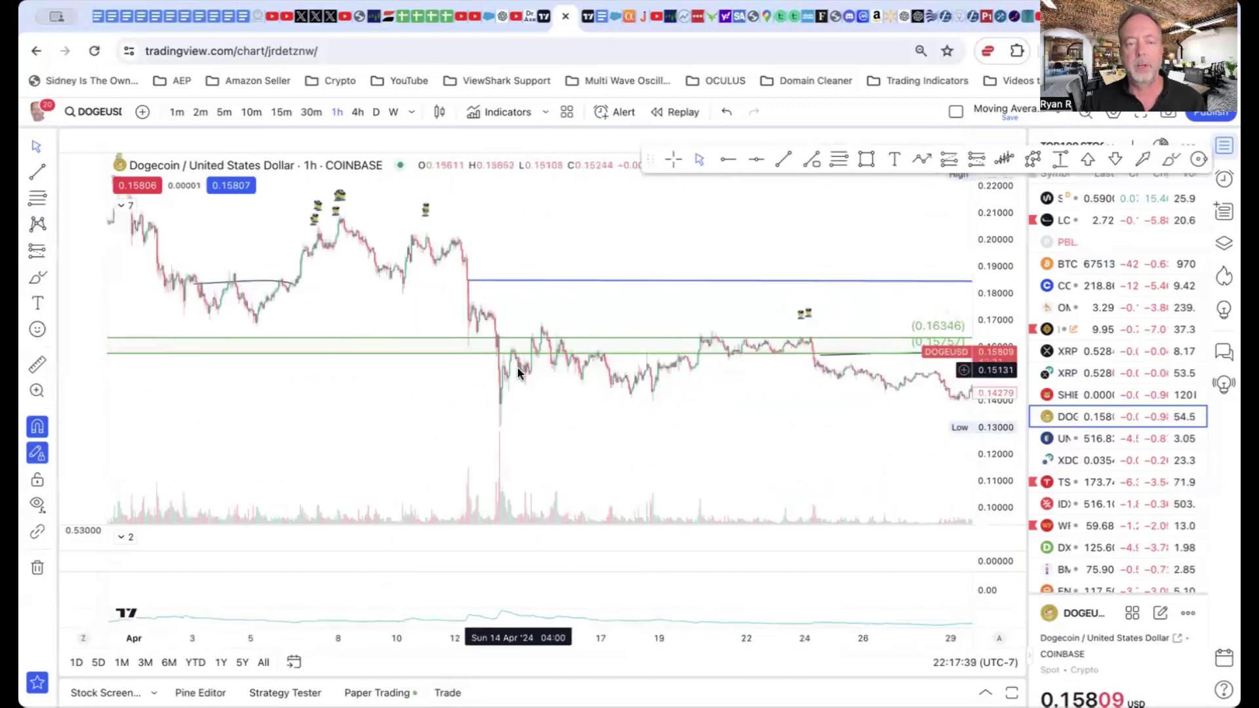
scroll(518, 370, left, 5)
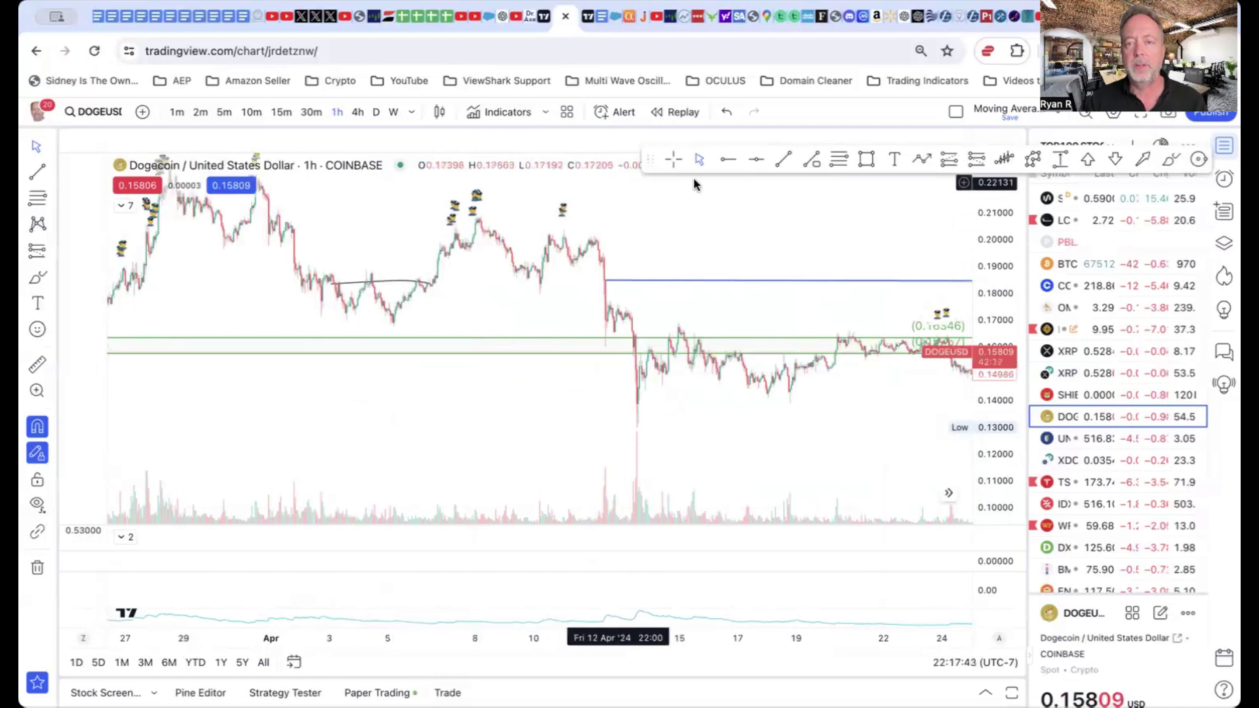
Place a short position at the 8 April high with its entry at about 0.20764 and its target at about 0.18784.
click(983, 162)
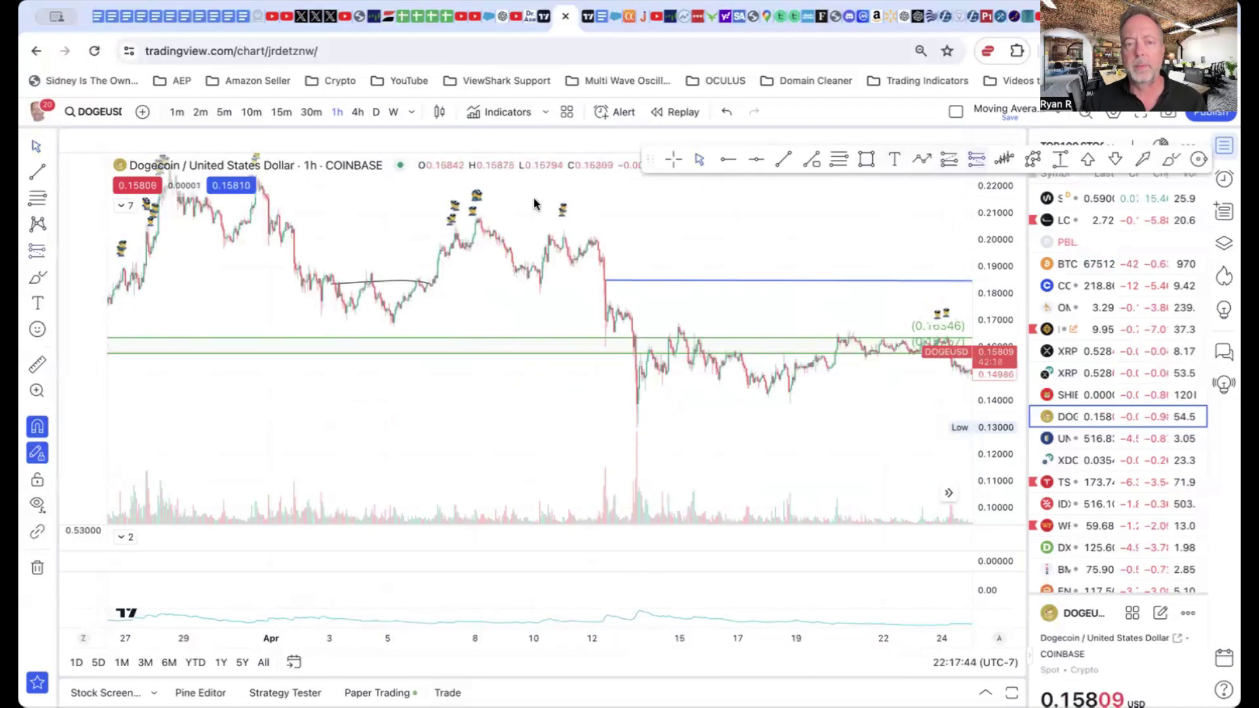
click(475, 218)
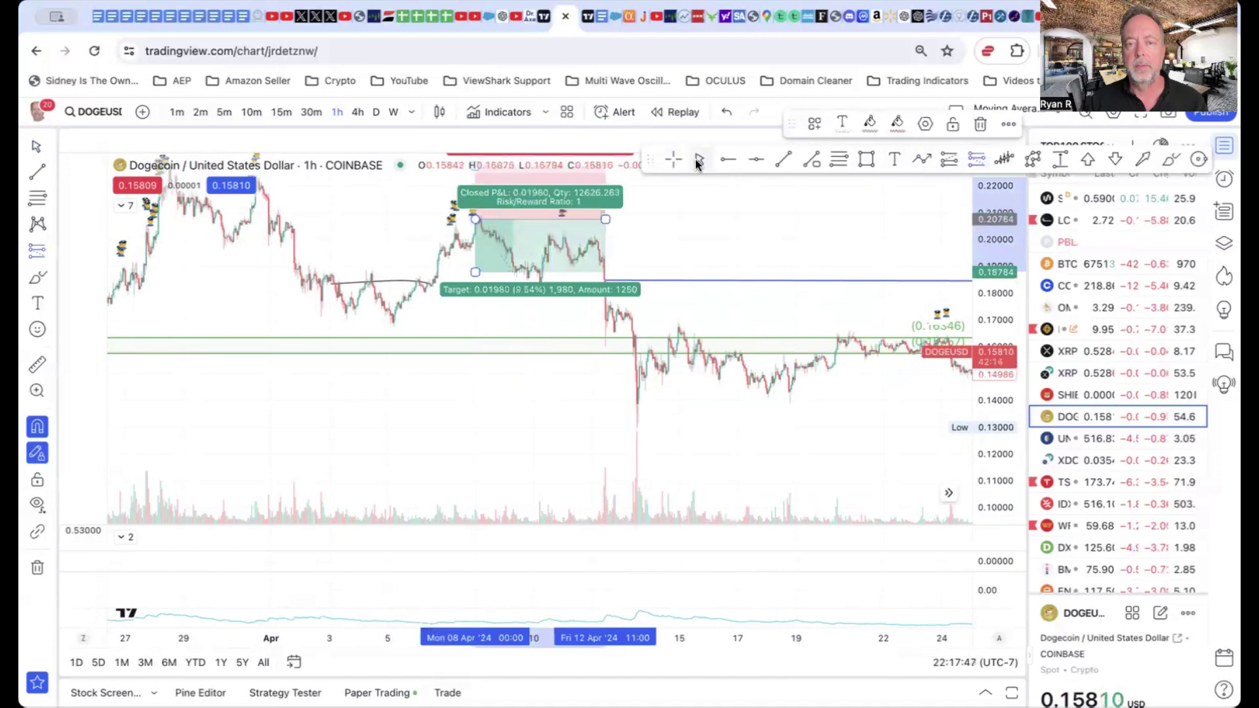
drag(722, 225, 733, 265)
click(579, 264)
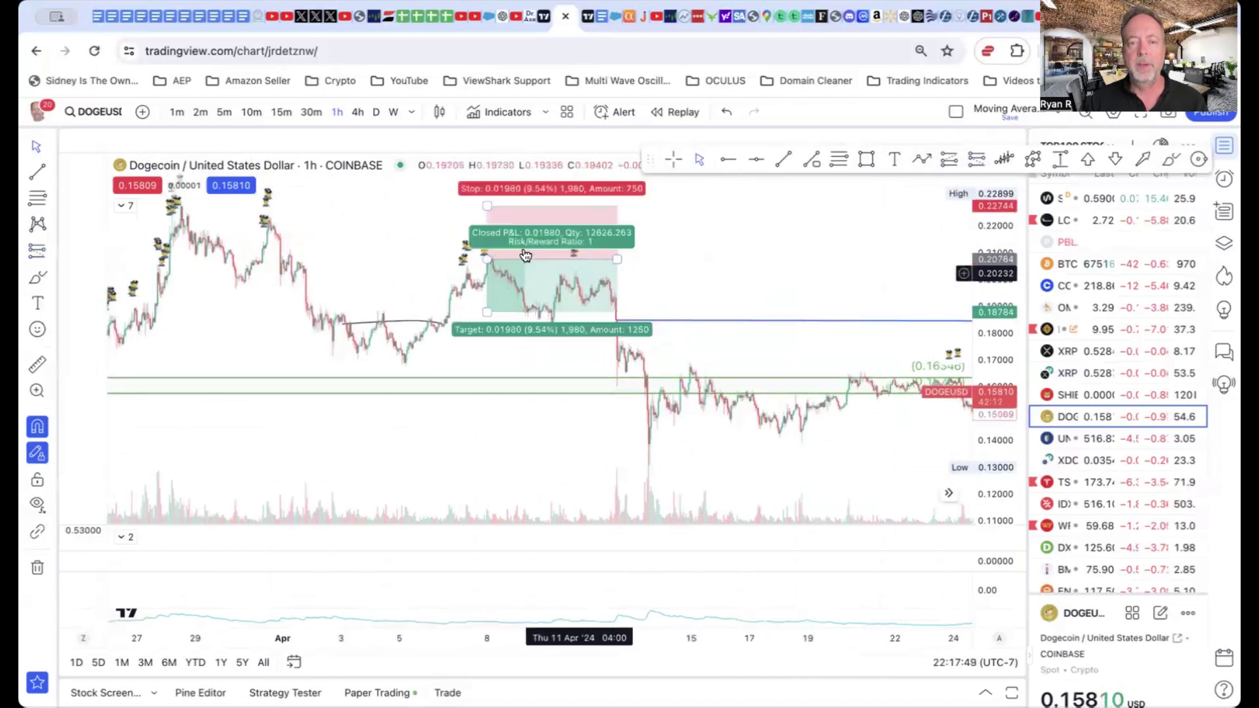